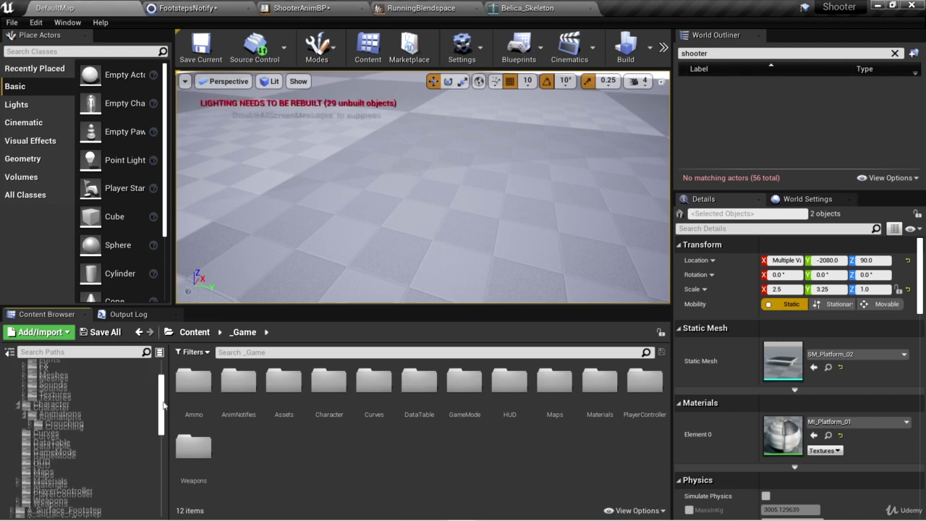
Open the Jog_Fwd_Start animation from the Belica hero's Animations folder
scroll(148, 413, "down", 3)
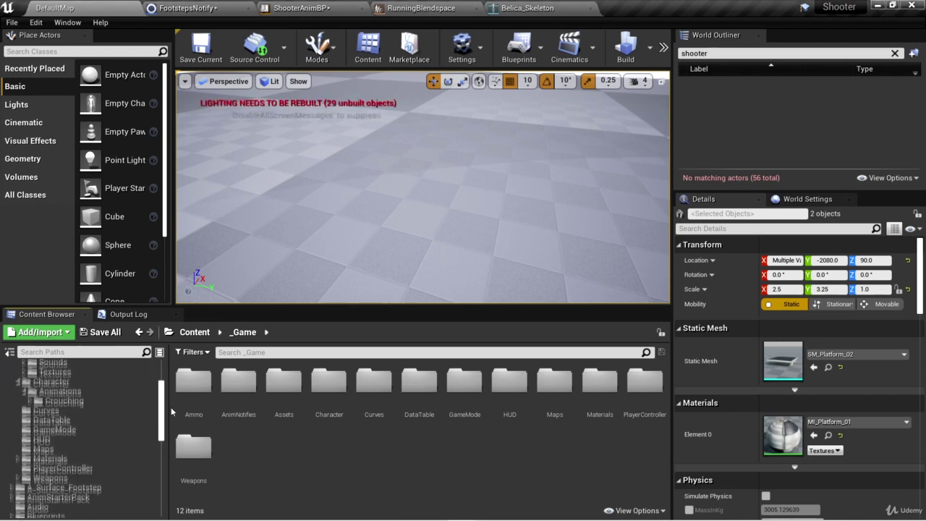
left_click(72, 393)
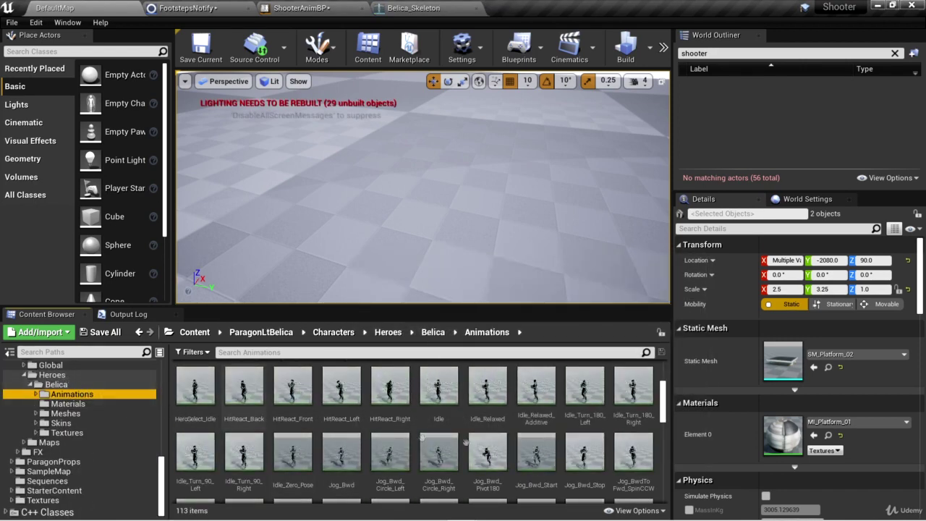
scroll(512, 421, "down", 3)
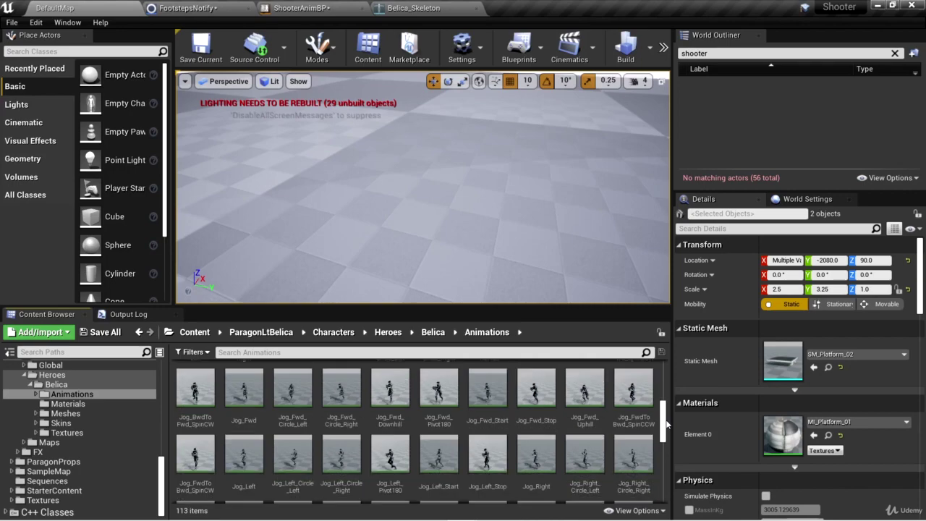
double_click(494, 407)
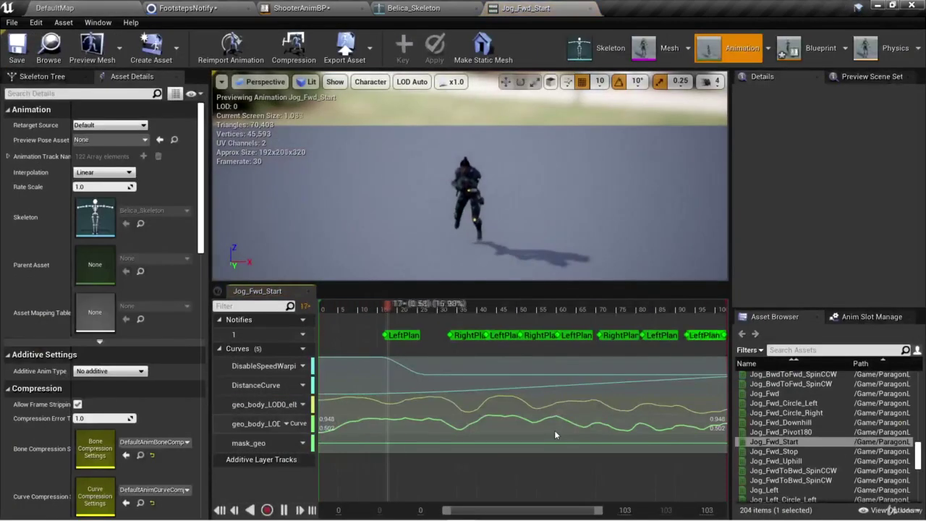
Scrub the Jog_Fwd_Start timeline back and forth around the first left-plant marker to examine the foot placement
left_click_drag(376, 310, 427, 313)
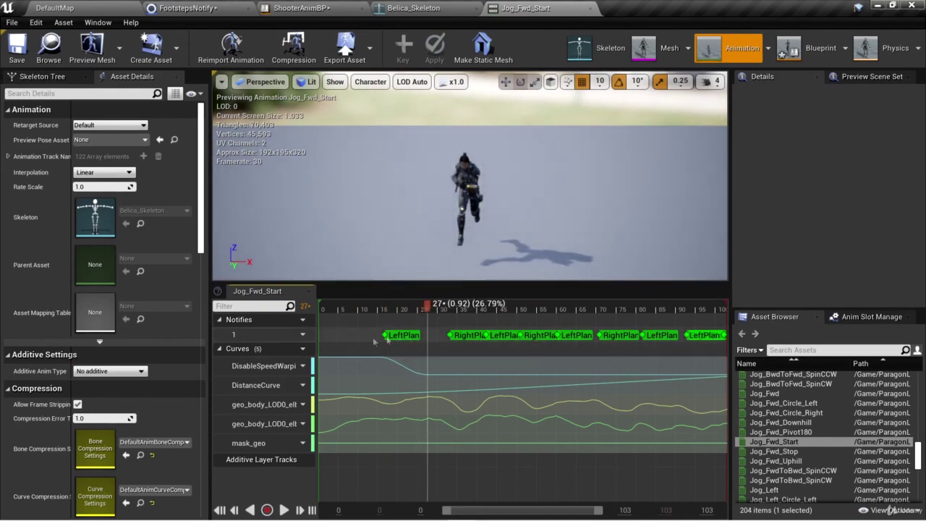
left_click_drag(427, 309, 375, 311)
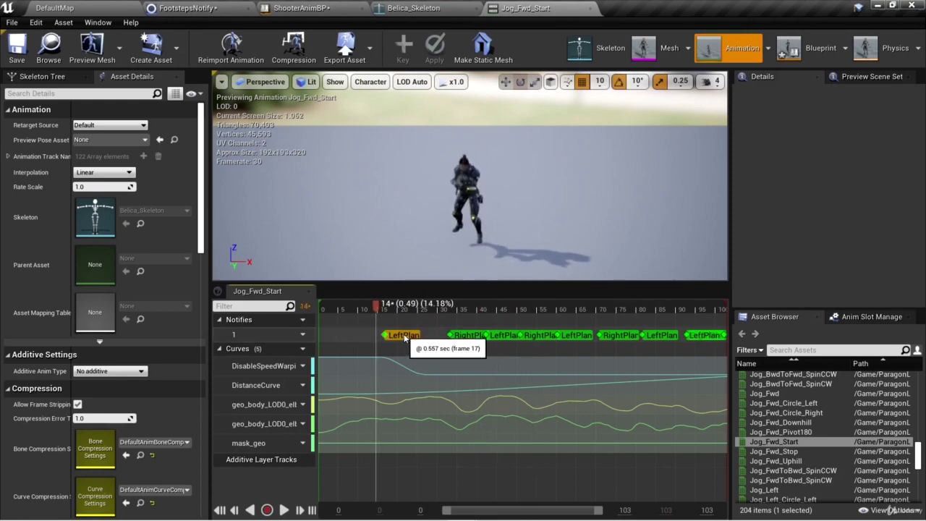
mouse_move(383, 308)
left_mouse_down()
mouse_move(541, 321)
mouse_move(369, 315)
left_mouse_up()
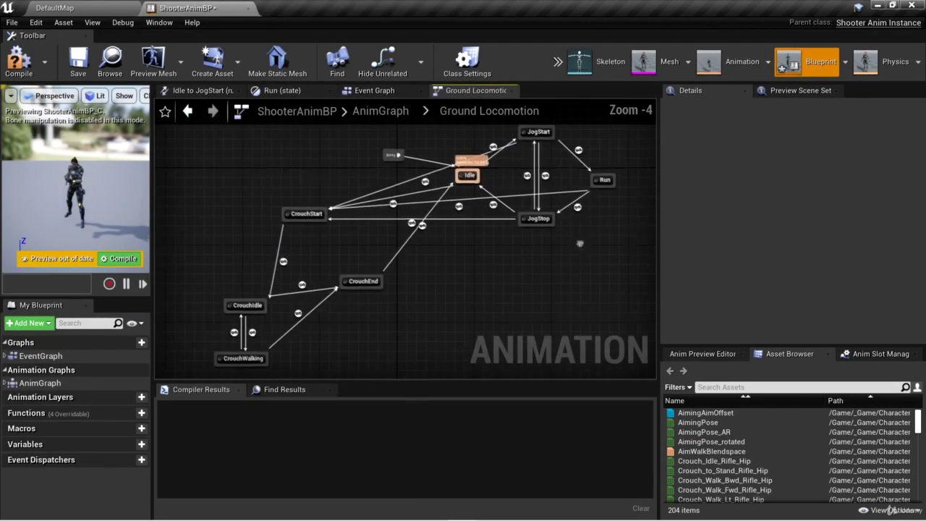
In the Run state, add a Play Jog_Right node and connect it to the Output Animation Pose
right_click_drag(580, 244, 451, 283)
double_click(472, 219)
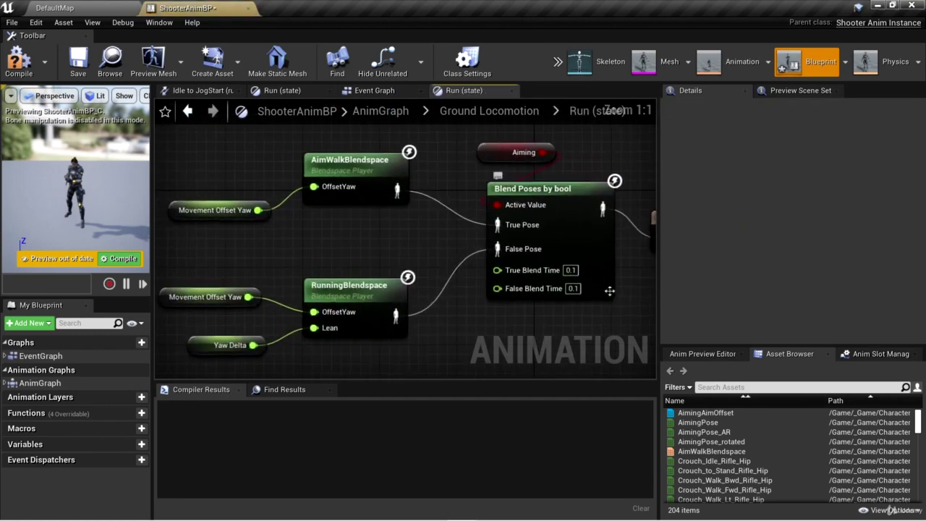
right_click_drag(610, 289, 355, 262)
right_click_drag(430, 259, 449, 228)
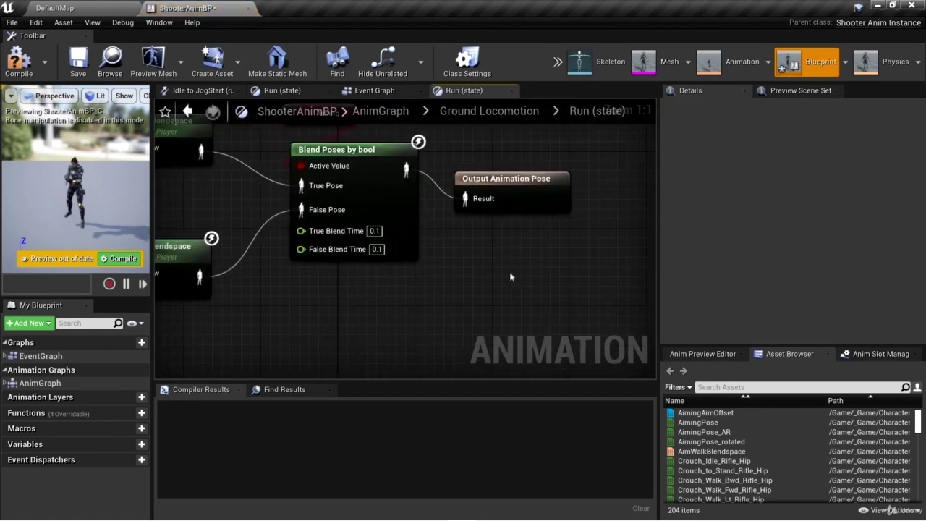
right_click_drag(235, 268, 296, 307)
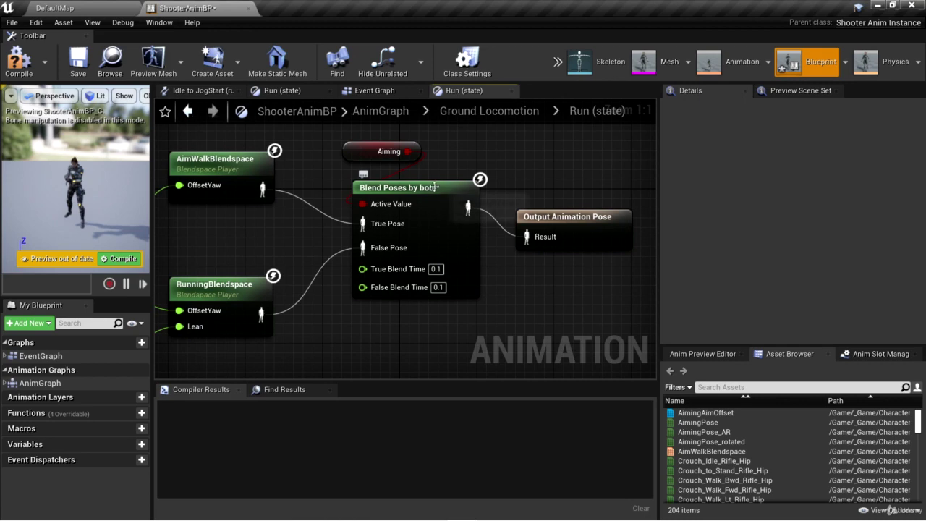
right_click_drag(538, 265, 453, 242)
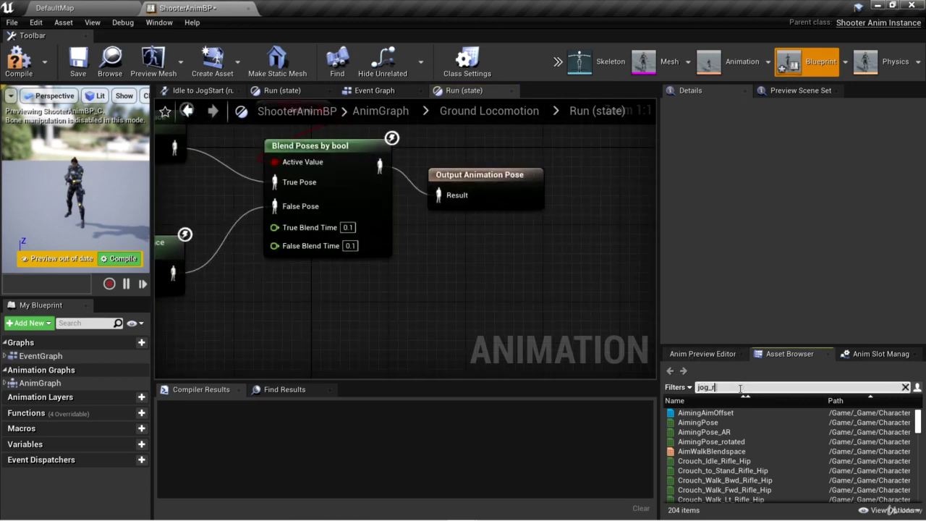
left_click(727, 441)
left_click_drag(452, 249, 459, 246)
left_click_drag(541, 270, 437, 194)
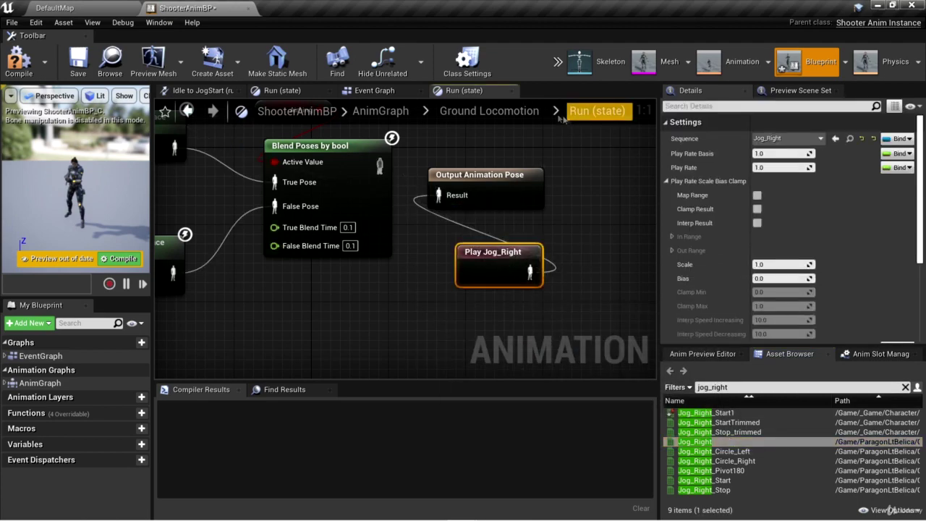
In the JogStart state, add a Play Jog_Right_Start node and connect it to the Output Animation Pose
left_click(489, 110)
right_click_drag(607, 186, 565, 246)
double_click(475, 184)
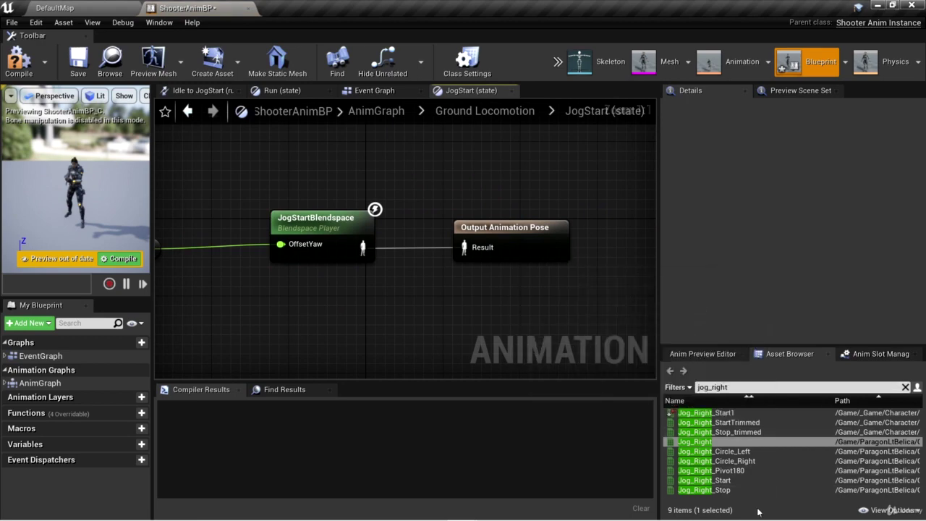
left_click_drag(705, 480, 449, 331)
left_click_drag(539, 352, 464, 247)
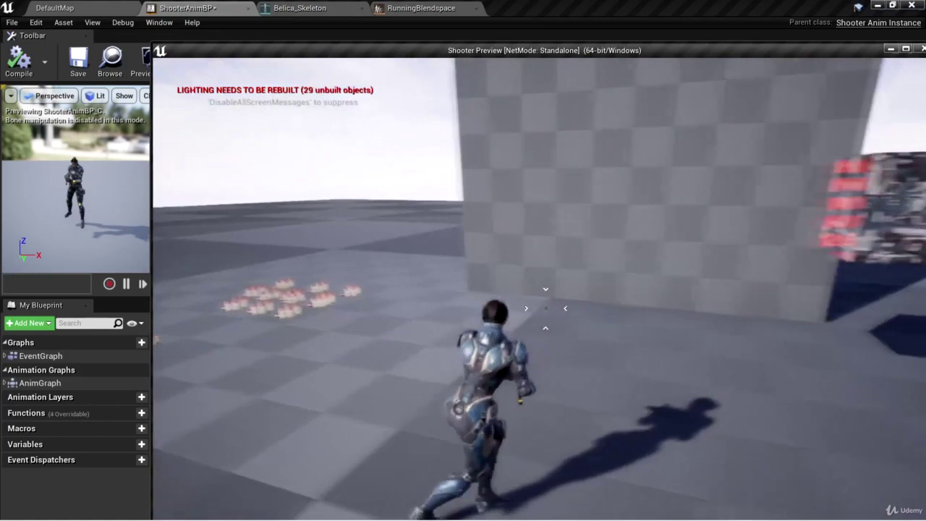
Move the character to the right in the game preview to examine the jog start transition
key("d")
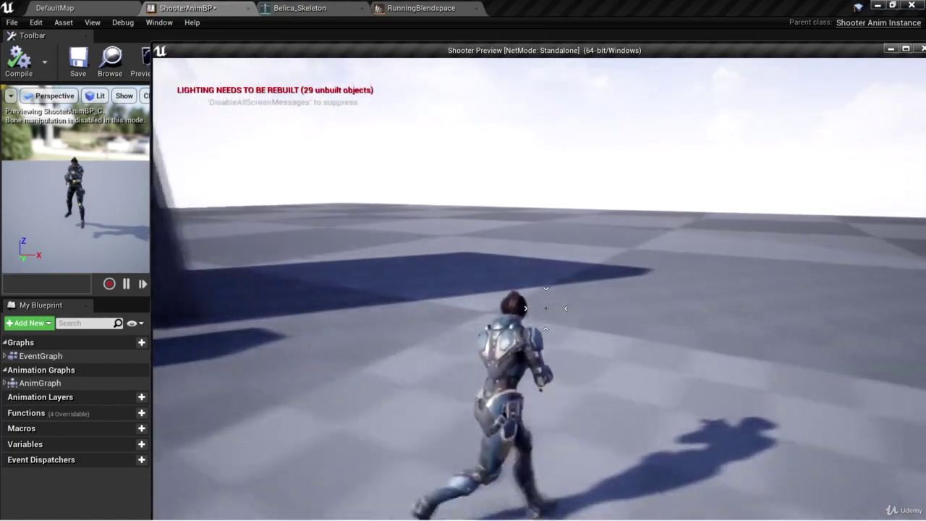
key("d")
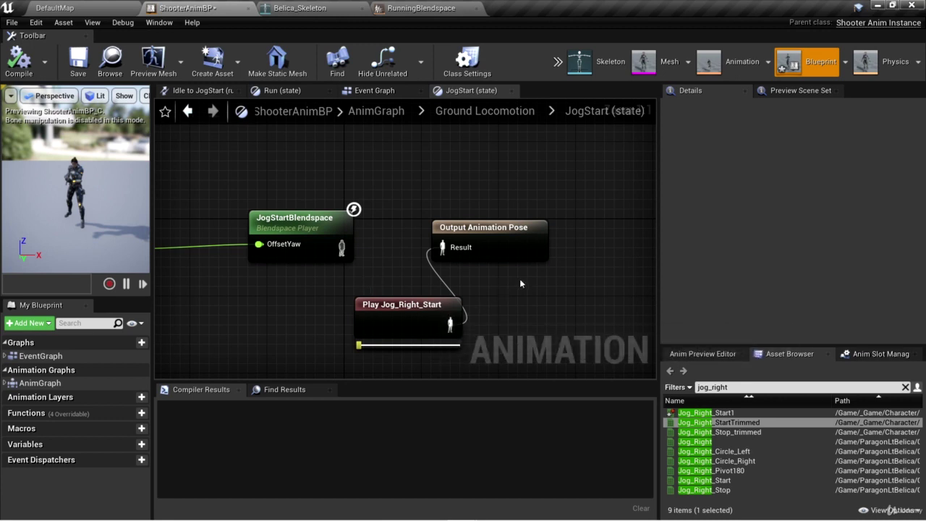
Set the sync group name of the Play Jog_Right_Start node to Jog
left_click(415, 320)
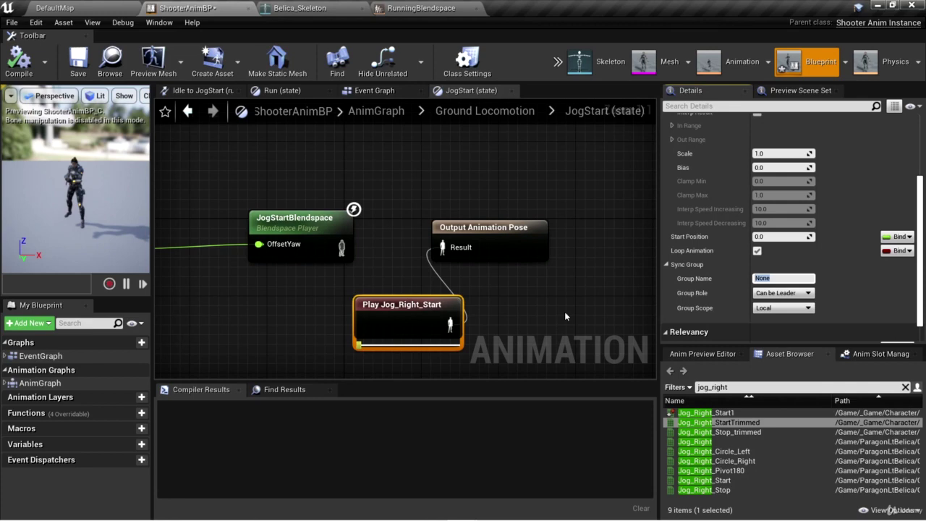
type("Jog")
key("Return")
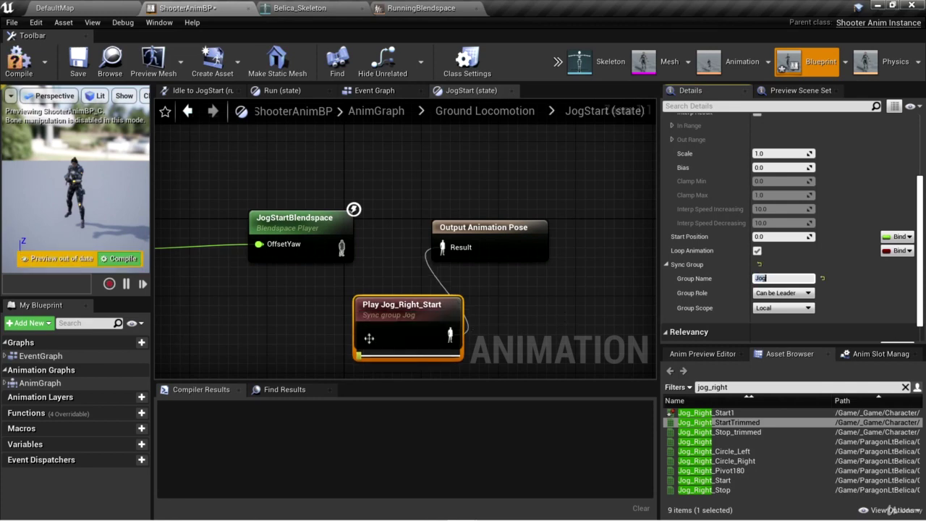
In the Run state, set the sync group name of the Play Jog_Right node to Jog
left_click(529, 113)
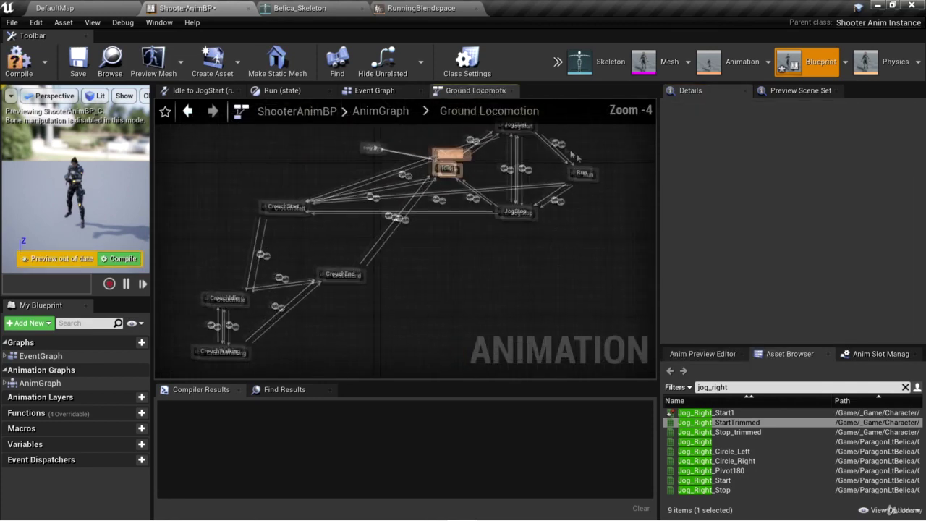
double_click(603, 182)
right_click_drag(568, 323, 296, 311)
left_click(427, 296)
scroll(824, 297, "down", 5)
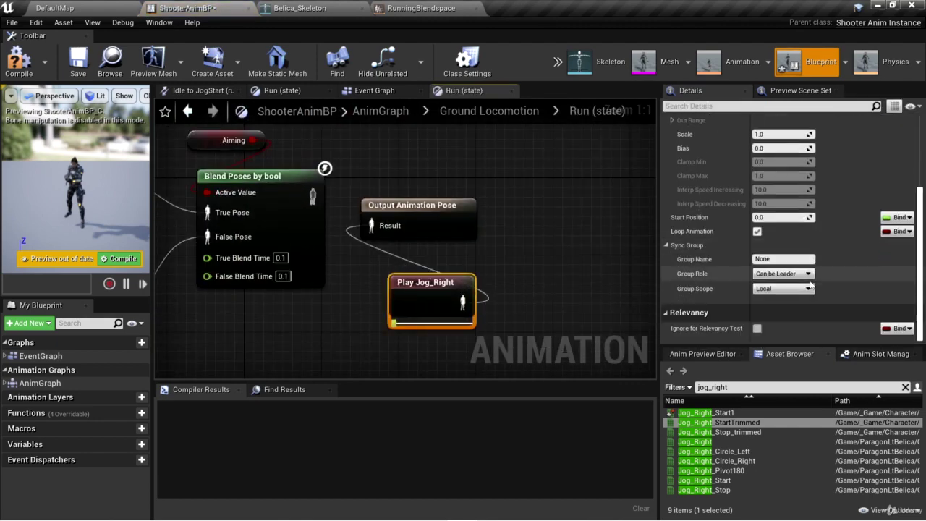
left_click(784, 258)
type("Jog")
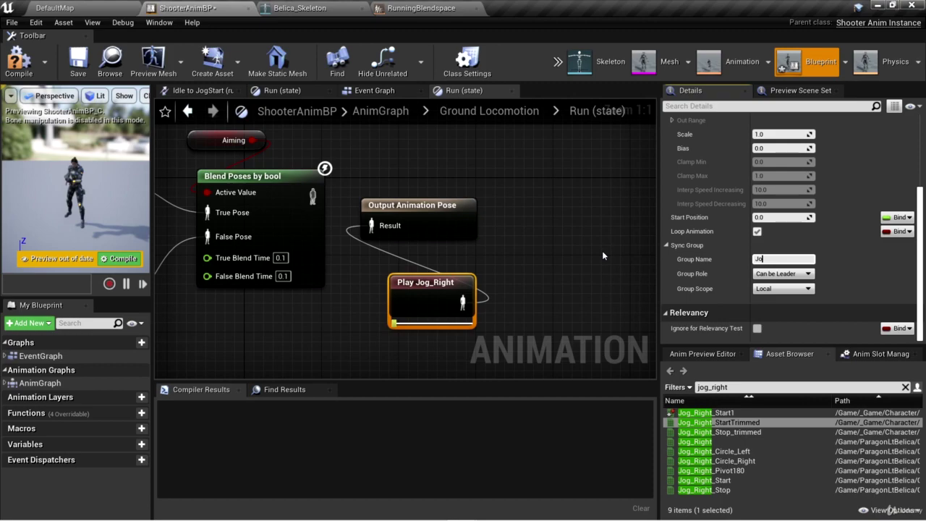
key("Return")
Play the game preview, move the character forward and to the right to check the synced jog transition, and stop it
left_click(557, 61)
left_click(582, 103)
key("w")
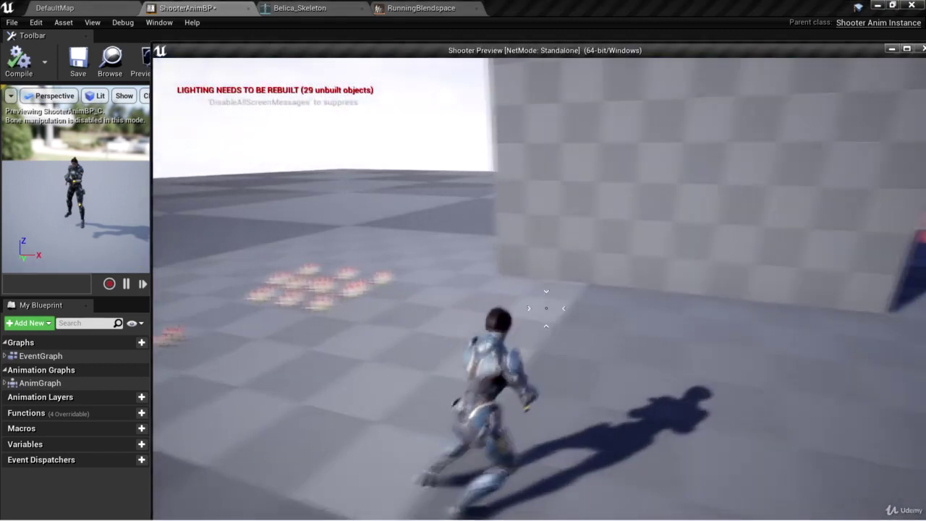
key("d")
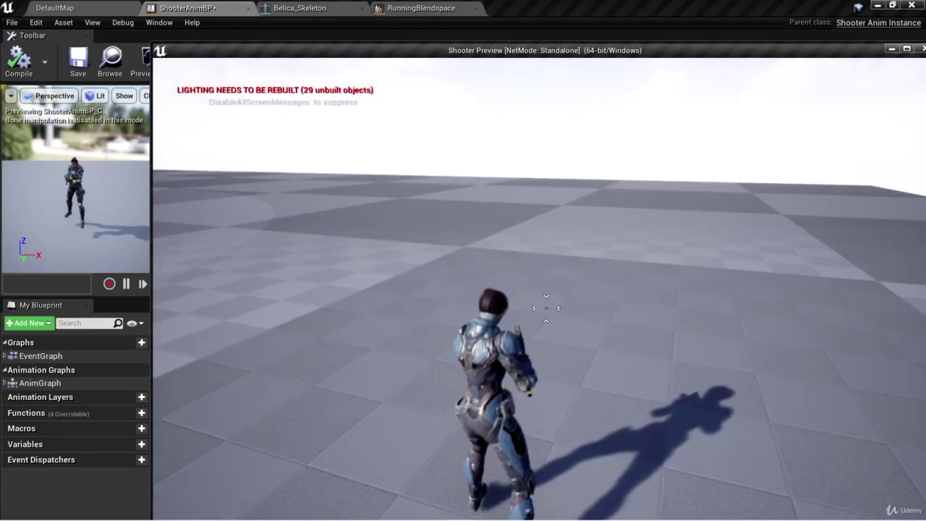
key("w")
key("d")
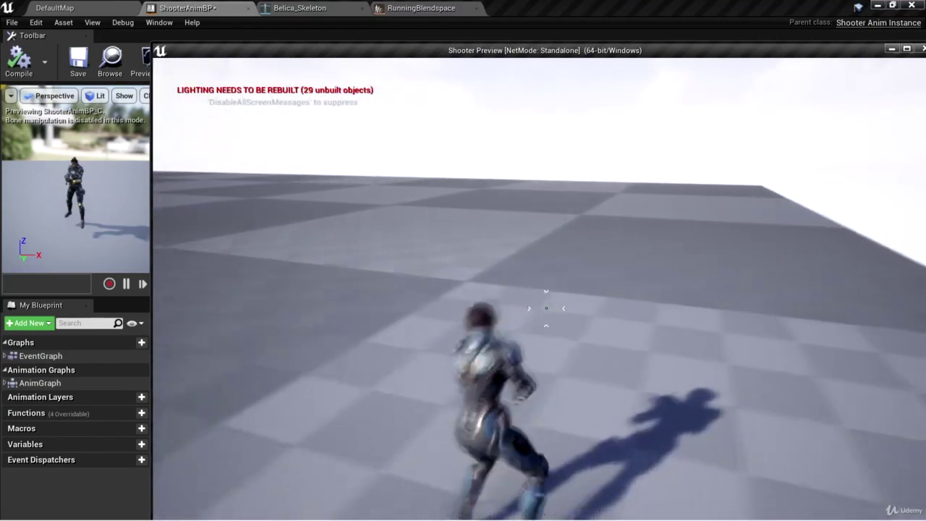
key("Escape")
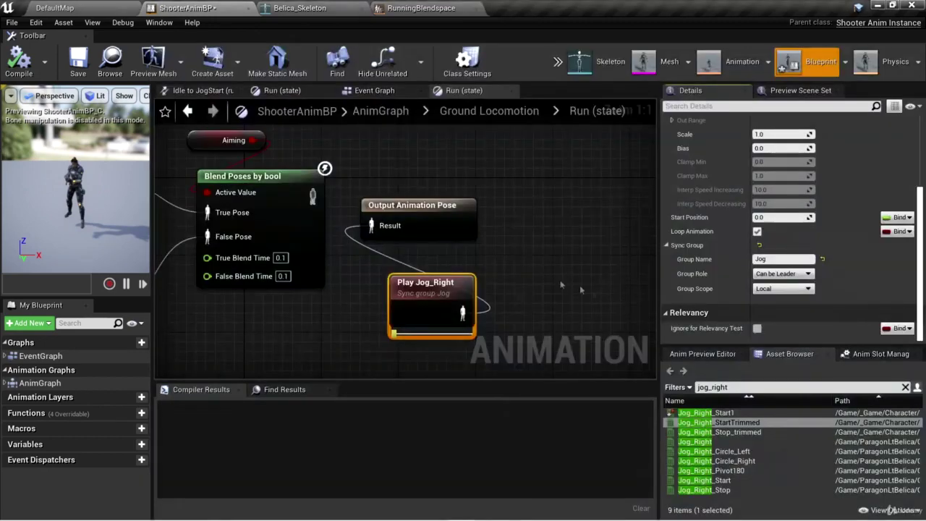
Reconnect Blend Poses by bool to the Run state's output pose and delete the Play Jog_Right node
right_click_drag(510, 266, 572, 279)
left_click_drag(374, 211, 434, 241)
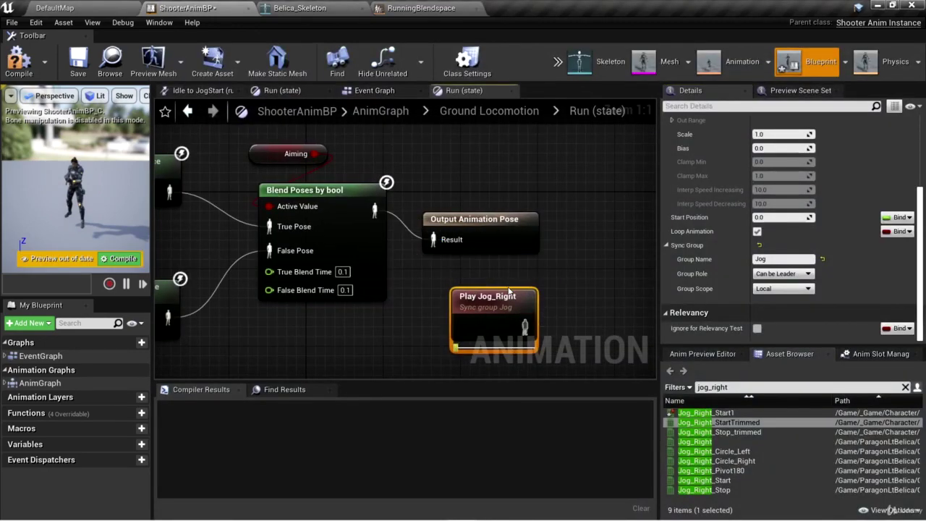
left_click(500, 275)
left_click(512, 296)
key("Delete")
right_click_drag(587, 306, 592, 244)
left_click(237, 251)
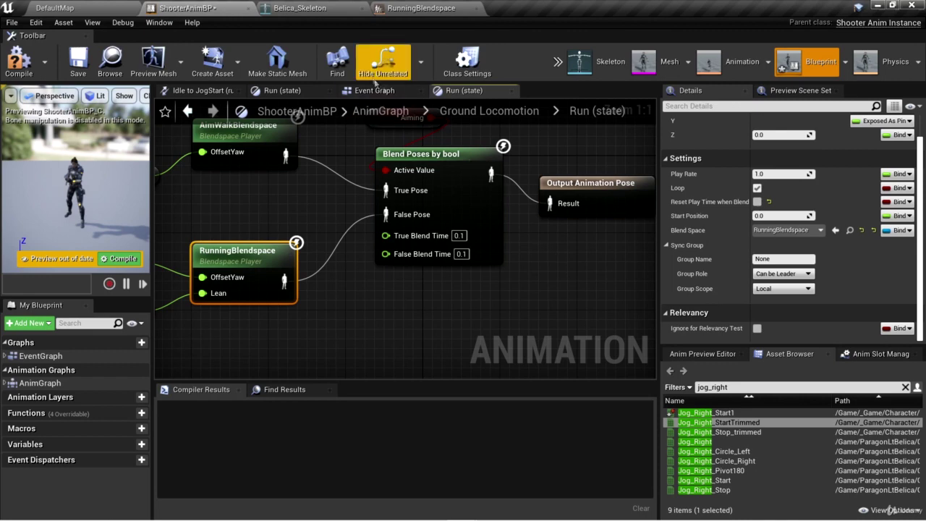
In the JogStart state, reconnect JogStartBlendspace to the output pose and delete the Play Jog_Right_Start node
left_click(529, 111)
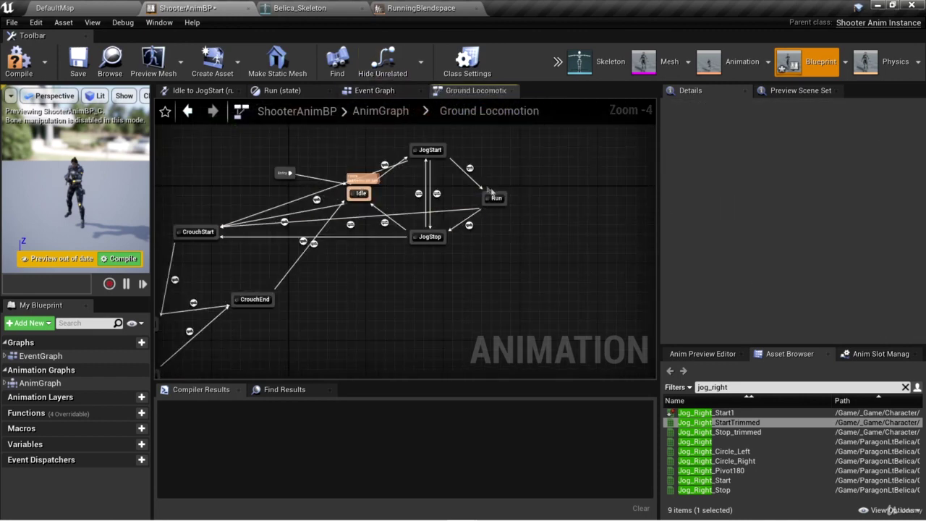
double_click(428, 149)
left_click_drag(512, 232, 611, 232)
right_click_drag(573, 301, 464, 290)
left_click(464, 289)
key("Delete")
In the Run state, set the sync group name of the RunningBlendspace node to Jog
left_click(510, 110)
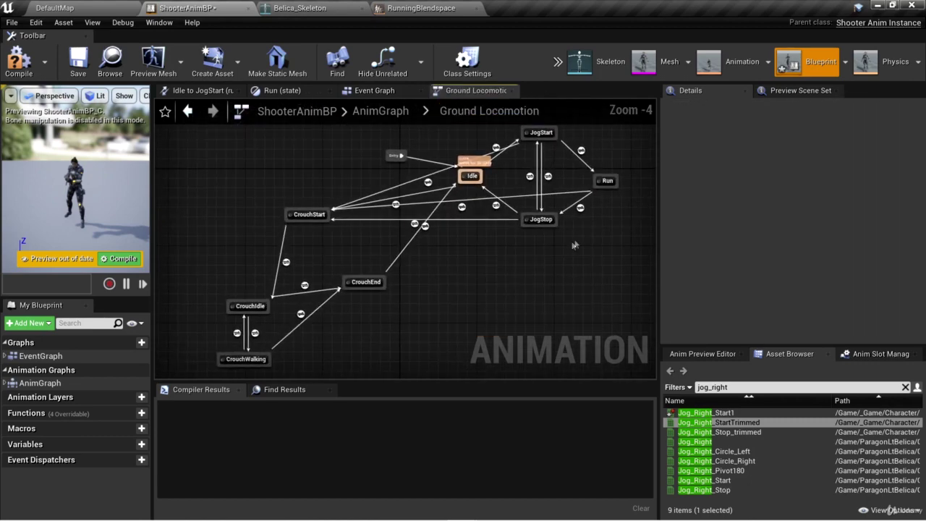
scroll(510, 186, "up", 3)
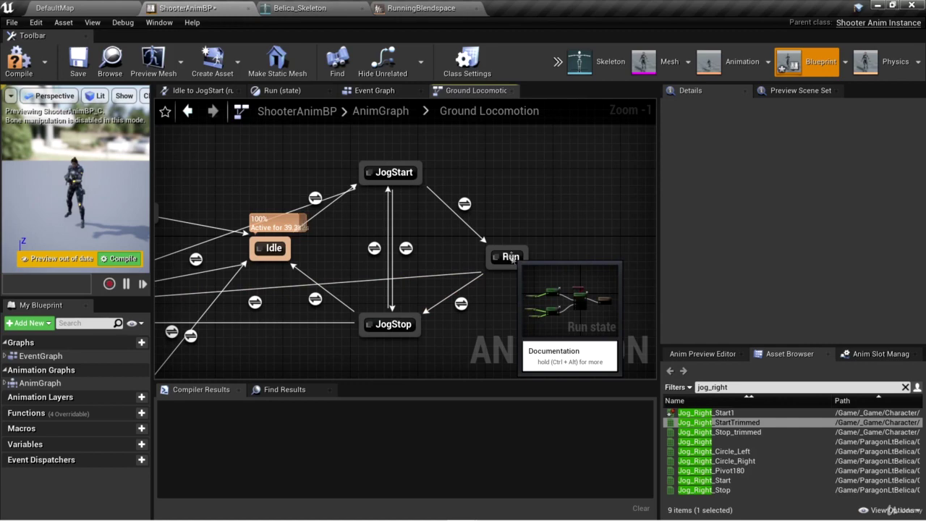
double_click(450, 256)
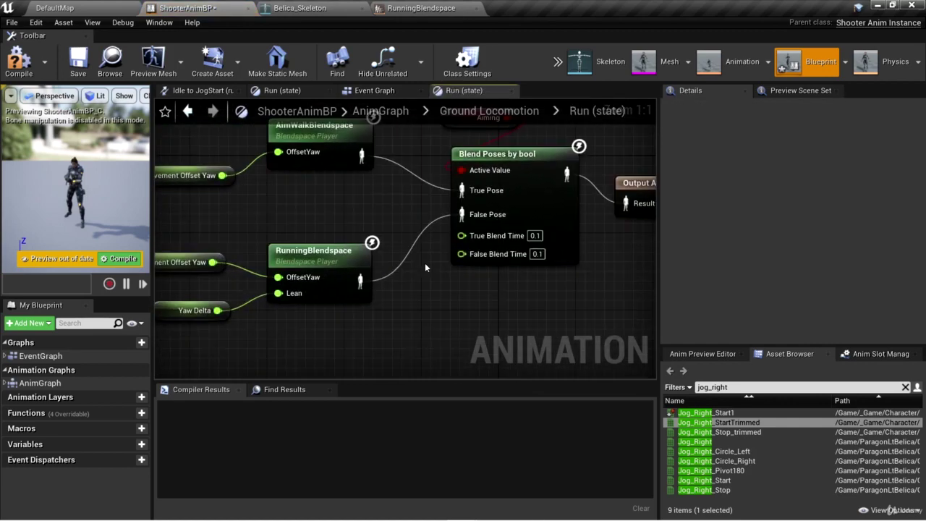
left_click(329, 258)
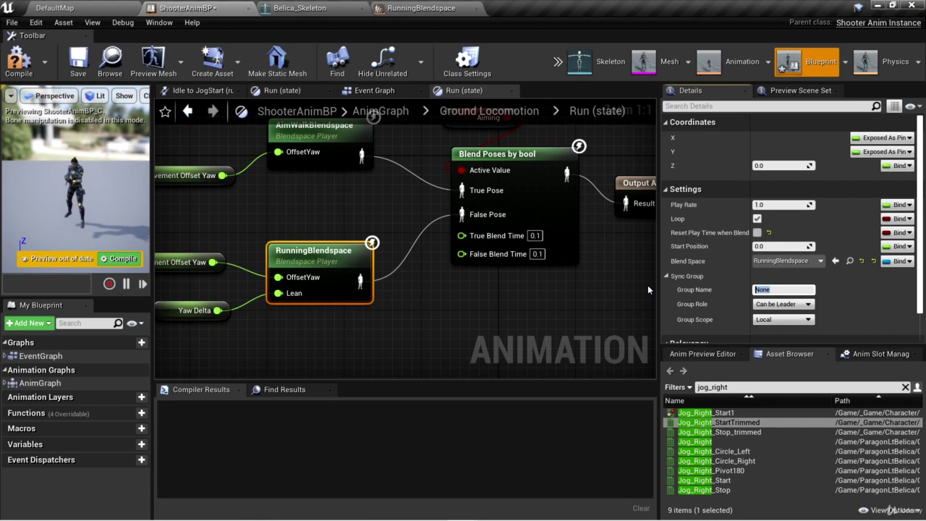
type("Jog")
key("Return")
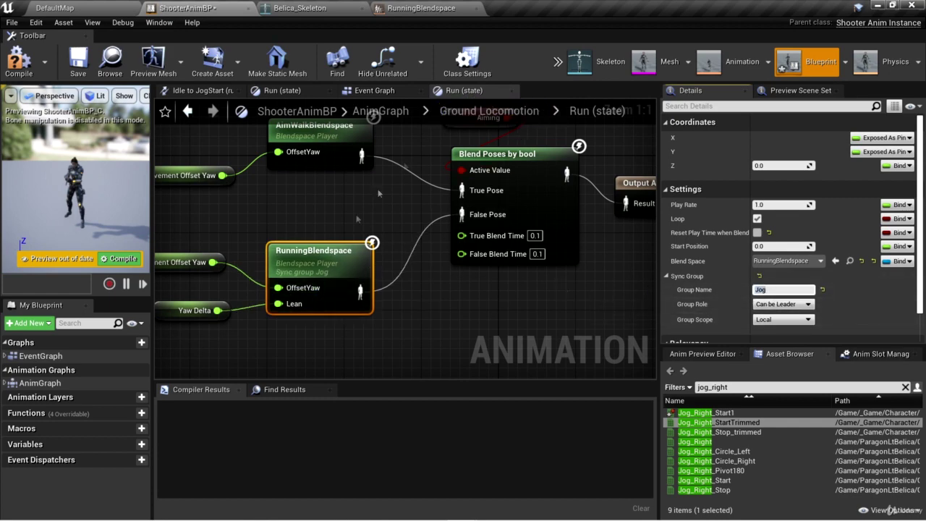
In the JogStart state, set the sync group name of the JogStartBlendspace node to Jog
left_click(489, 111)
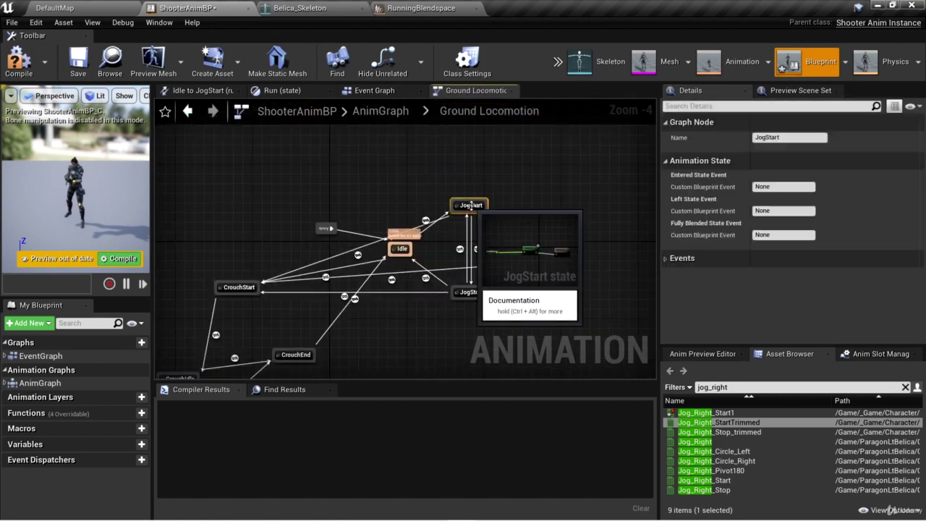
double_click(471, 206)
left_click(463, 273)
right_click_drag(553, 300, 383, 289)
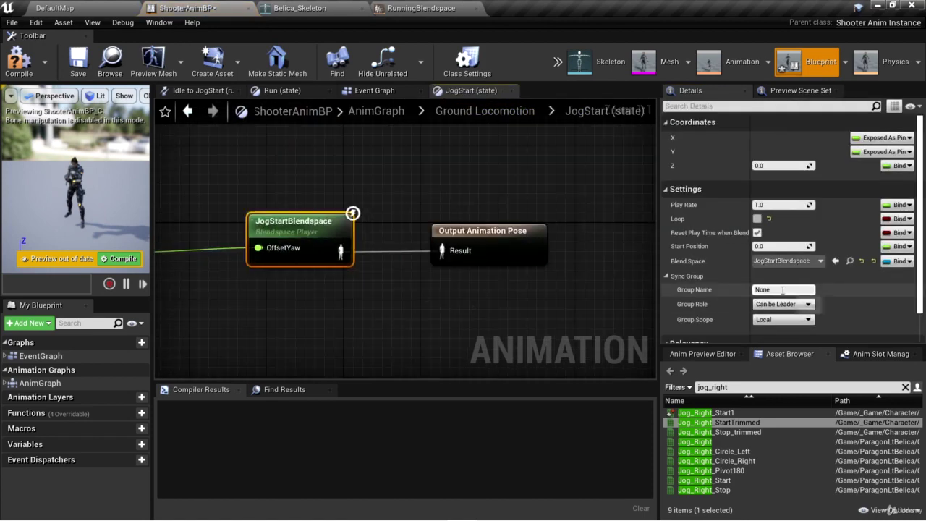
type("Jog")
key("Return")
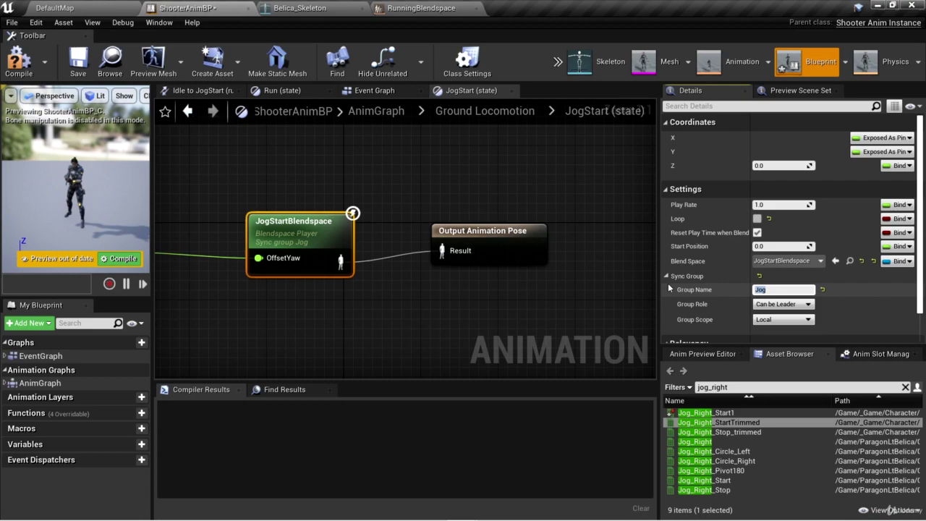
Play the game preview and move the character left and forward to check the synced jog transitions
left_click(557, 61)
left_click(583, 105)
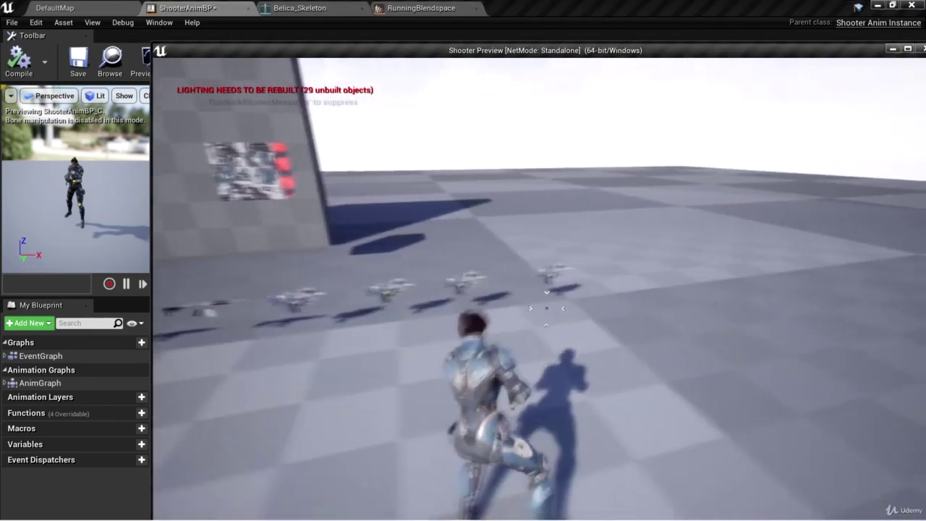
key("a")
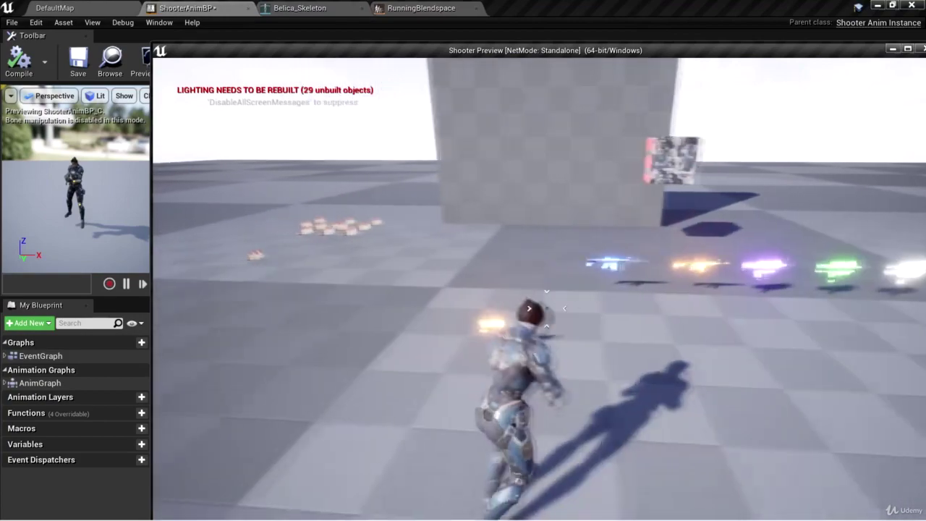
key("a")
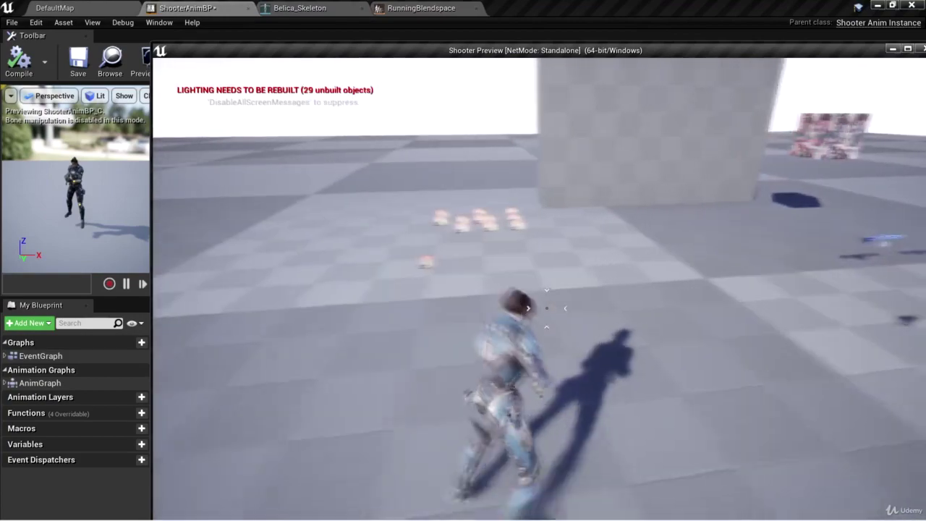
key("a")
key("a")
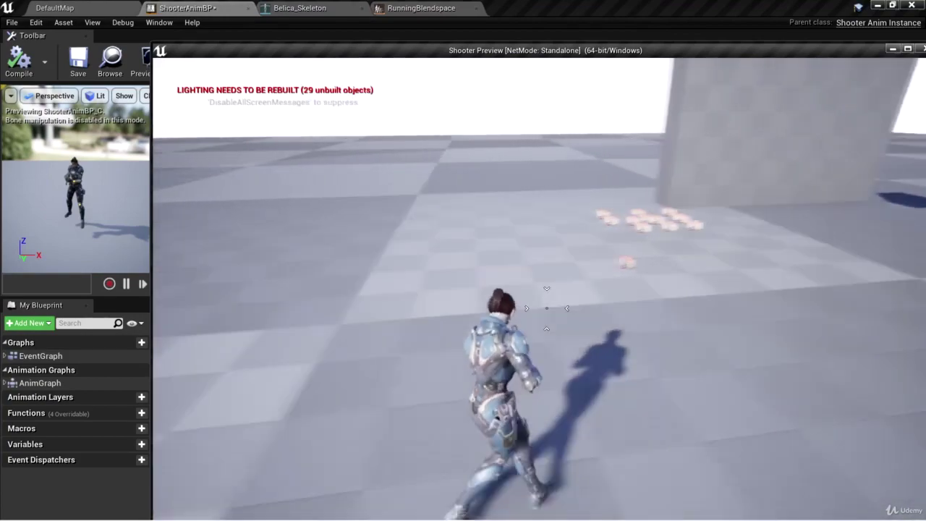
key("w")
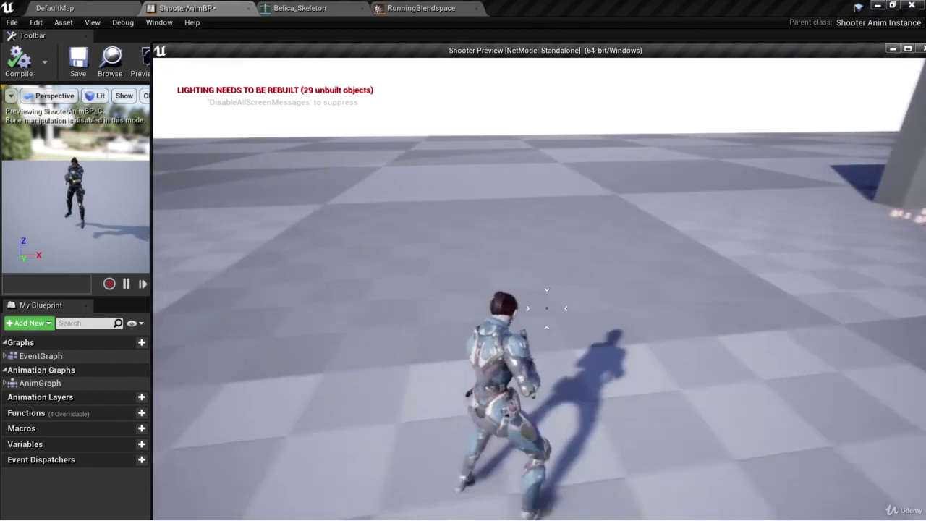
key("w")
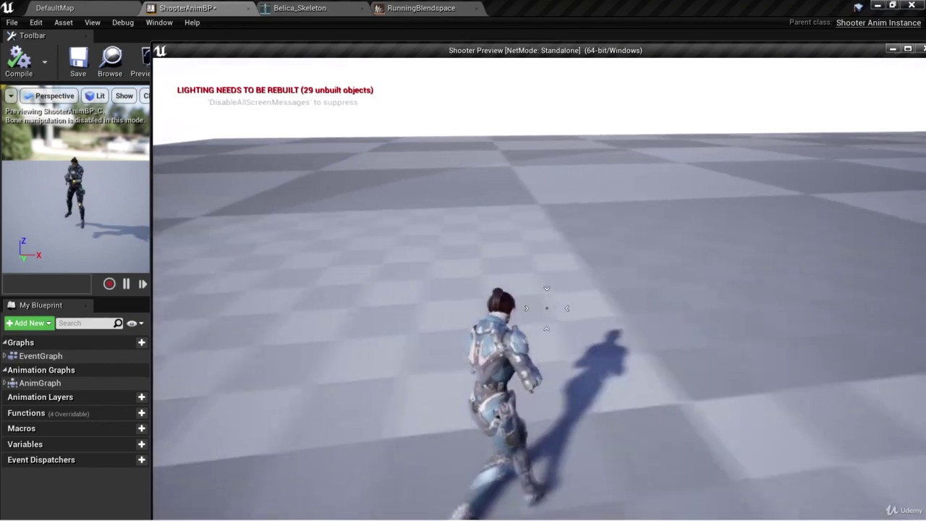
key("a")
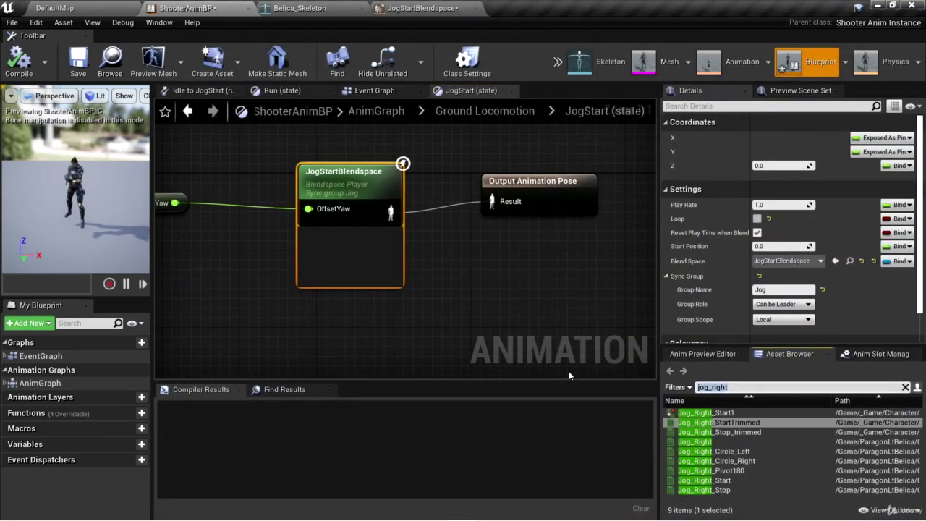
Connect a Play Jog_Left_Start1 node to the JogStart state's output pose and a Play Jog_Left node to the Run state's output pose
type("jog_")
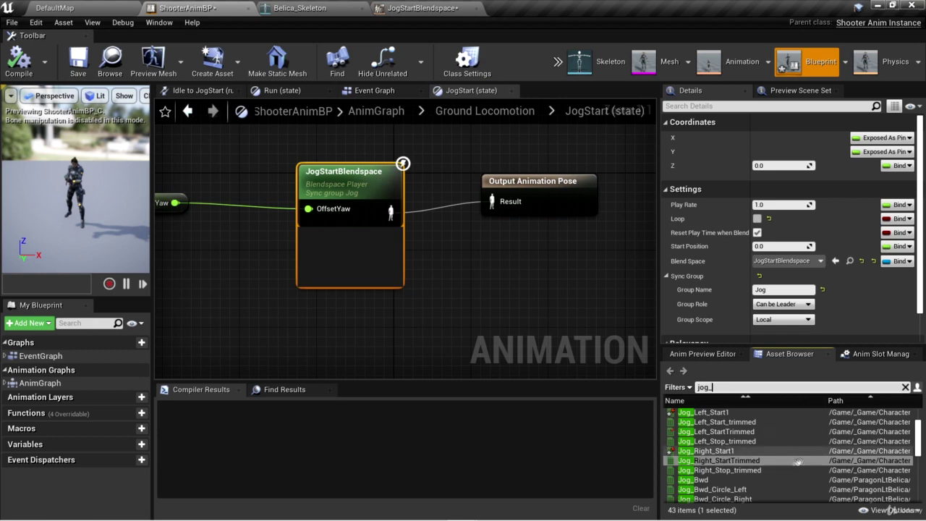
left_click_drag(705, 412, 492, 203)
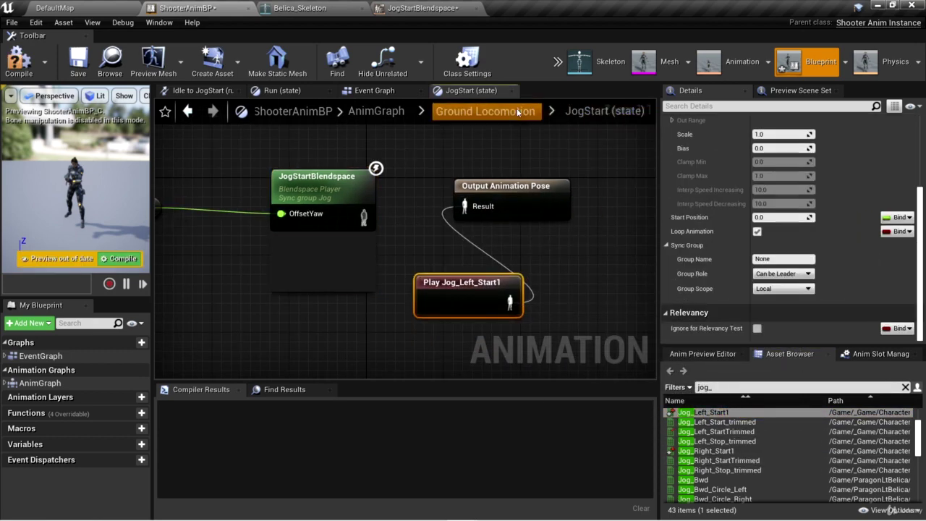
left_click(518, 112)
double_click(600, 188)
right_click_drag(510, 318, 351, 312)
left_click(731, 388)
type("jog_left")
left_click_drag(707, 452, 438, 219)
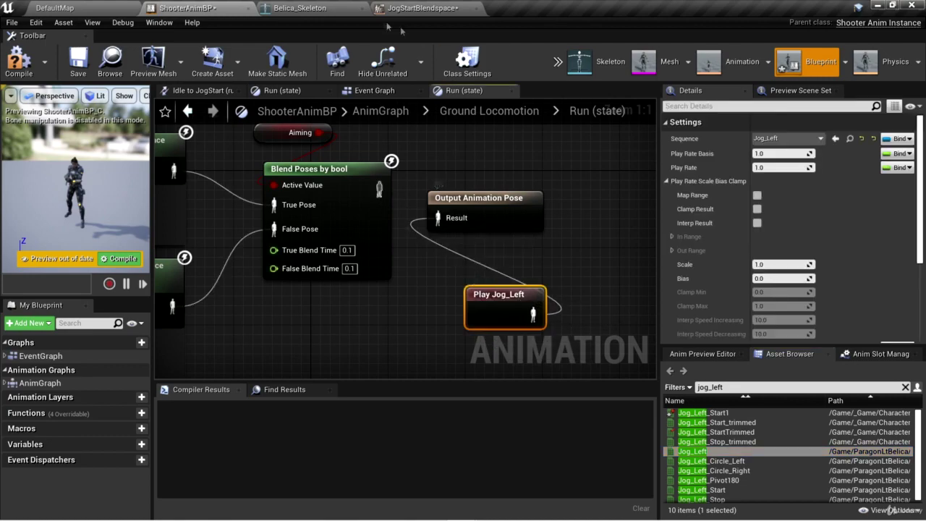
Play the game preview and move the character left to check the Jog_Left start-to-run transition
left_click(557, 61)
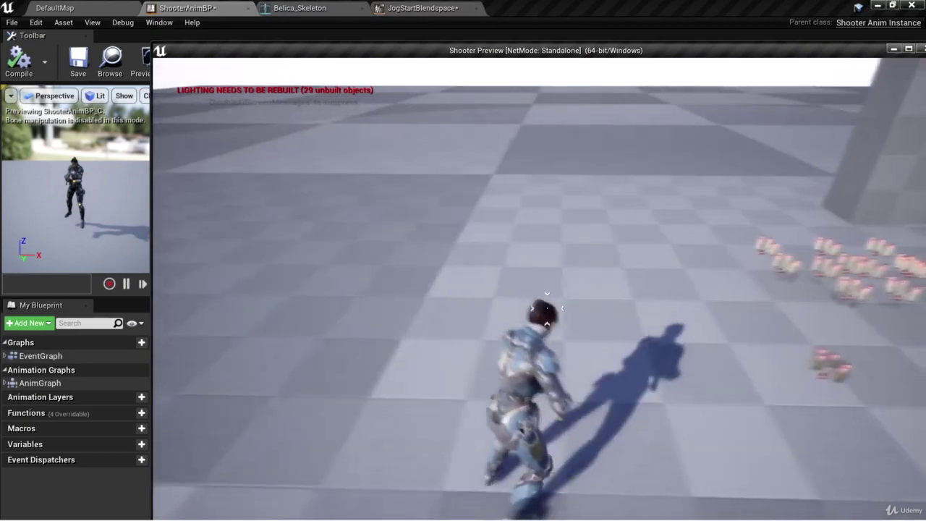
key("a")
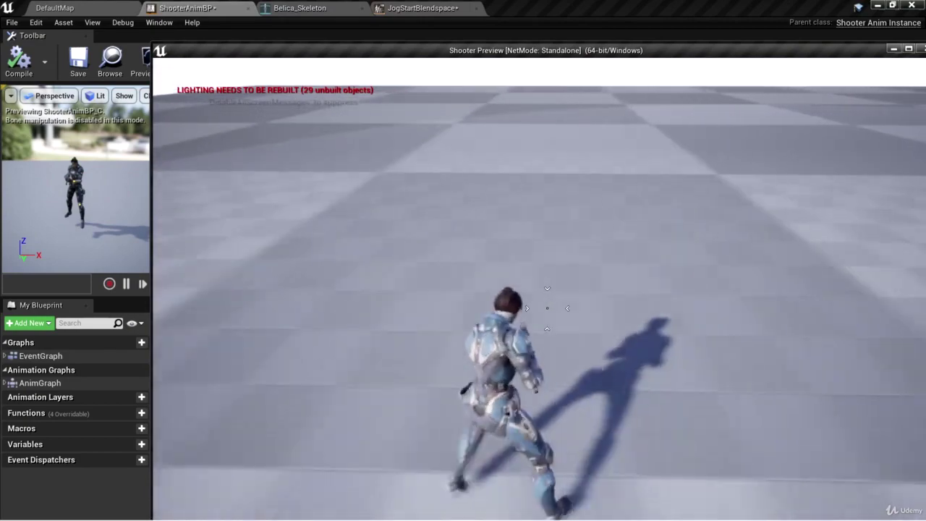
key("a")
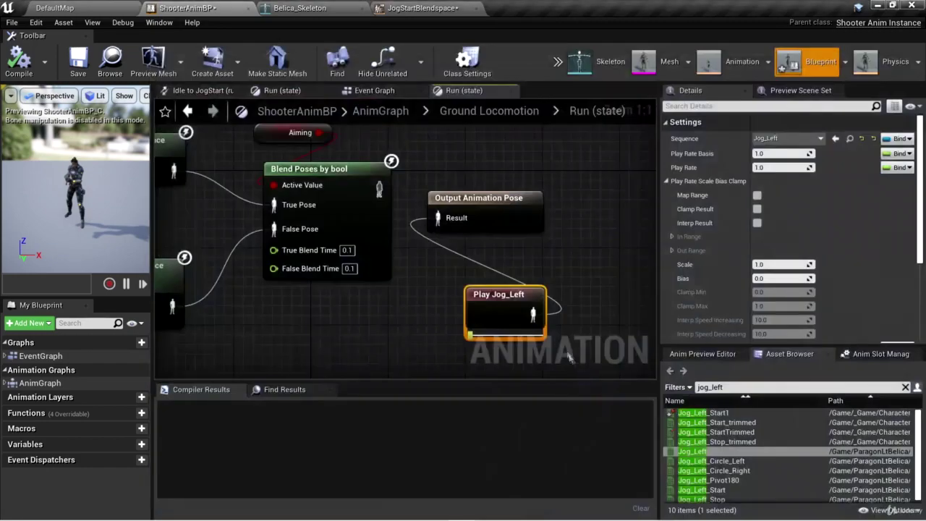
Restore the Blend Poses by bool connection to the Run state's output pose and delete the Play Jog_Left node
key("ctrl+z")
key("Delete")
In the Run state, reset the sync group name of the RunningBlendspace node to None
right_click_drag(423, 273, 564, 272)
left_click(277, 267)
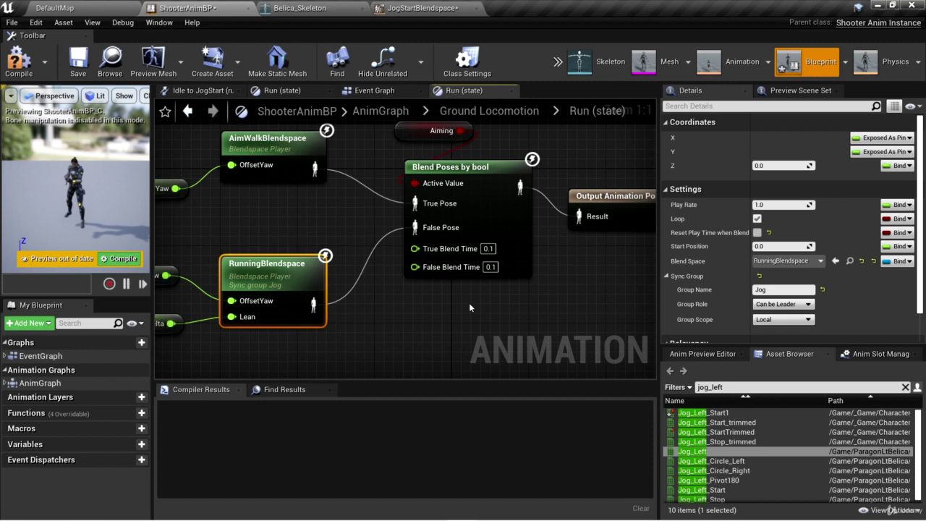
right_click_drag(497, 309, 458, 295)
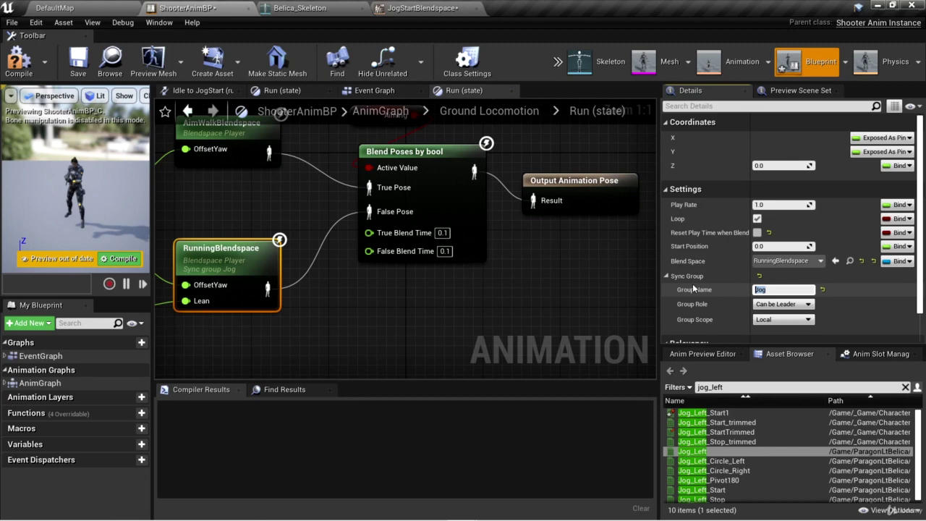
key("Return")
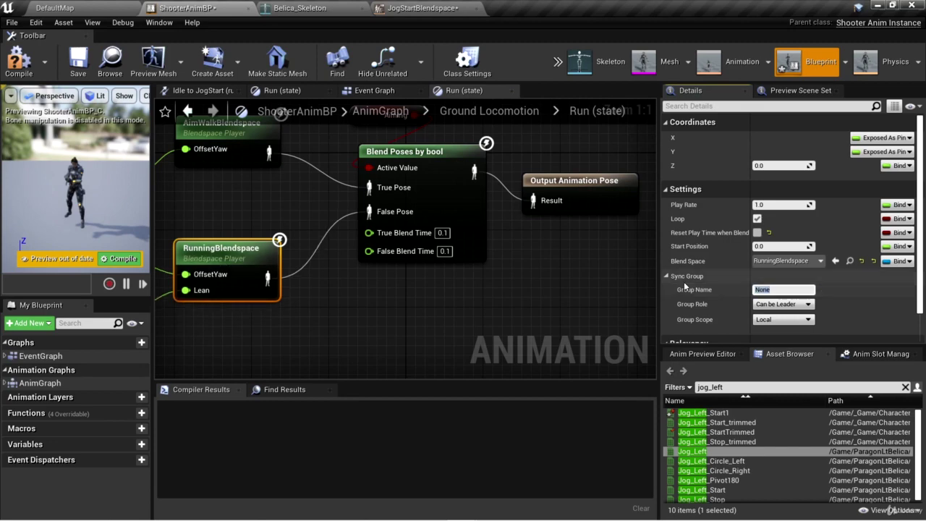
right_click_drag(240, 253, 276, 253)
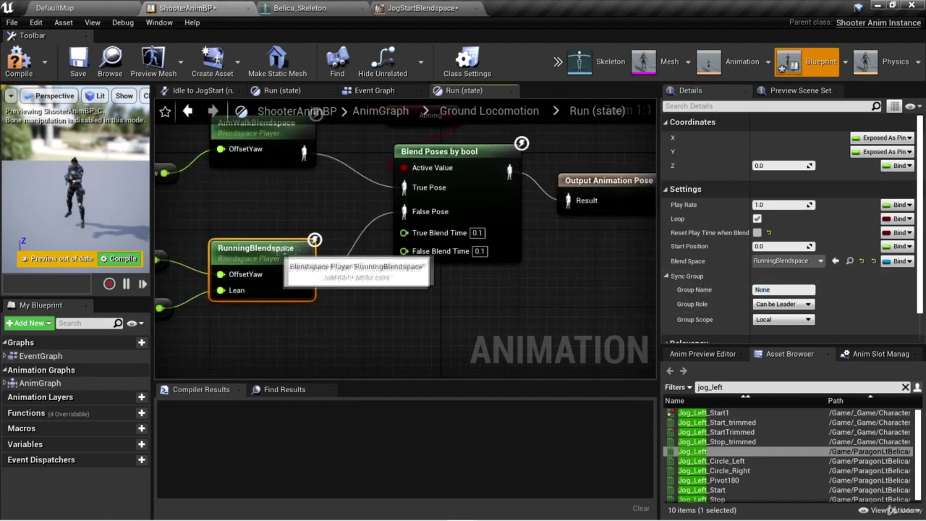
right_click_drag(512, 290, 499, 304)
In the JogStart state, reconnect the JogStartBlendspace node to the output animation pose
left_click(532, 117)
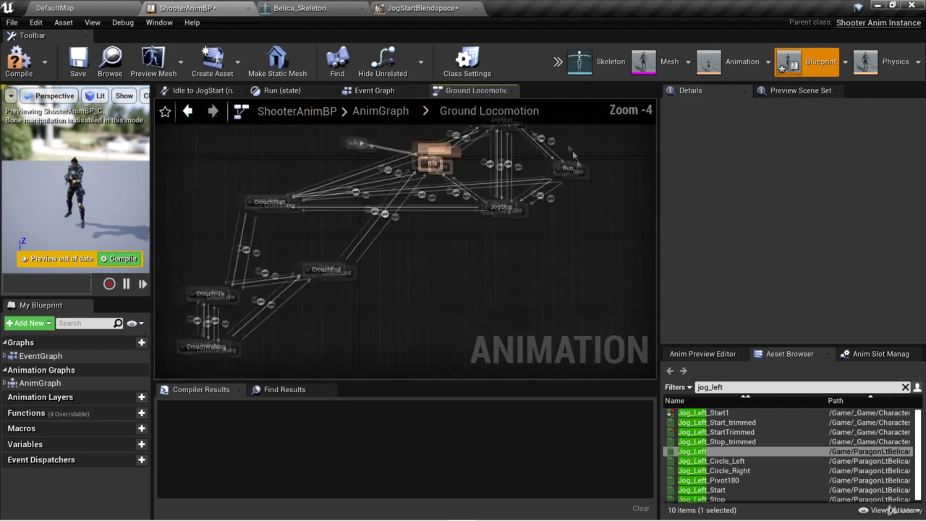
double_click(506, 224)
right_click_drag(529, 292, 420, 288)
left_click_drag(376, 225, 477, 212)
Reset the sync group name of the JogStartBlendspace node to None and delete the Play Jog_Left_Start1 node
left_click(329, 199)
left_click(783, 289)
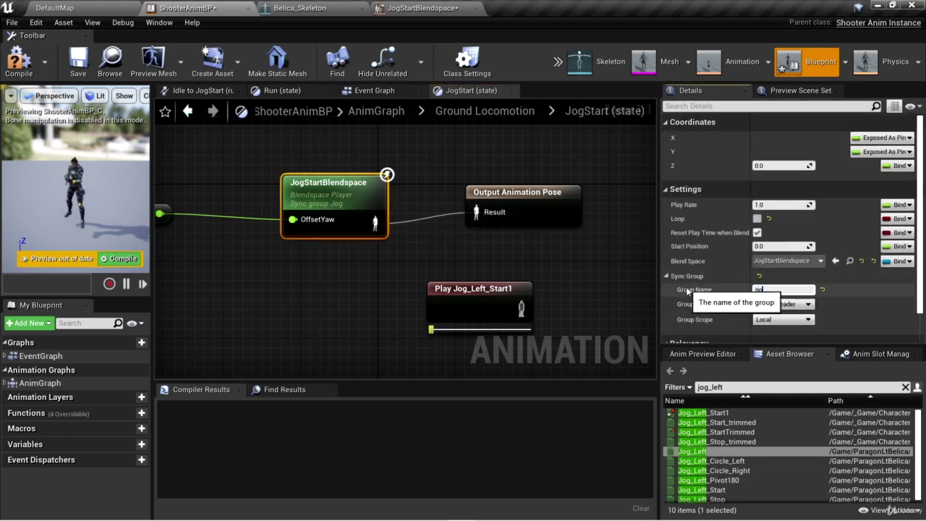
key("Return")
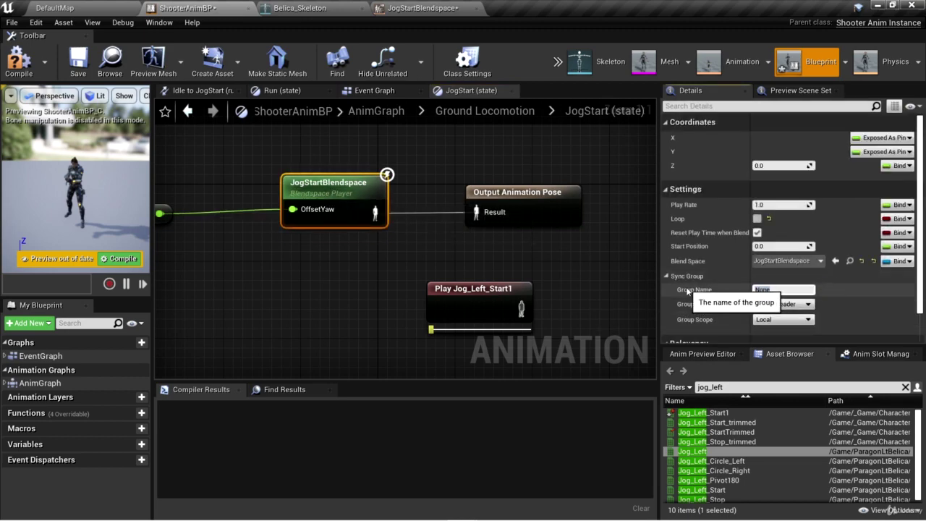
left_click(496, 315)
key("Delete")
Go back to the Ground Locomotion state machine and open the Run state to review its blendspace nodes
left_click(486, 111)
scroll(570, 241, "up", 3)
double_click(463, 181)
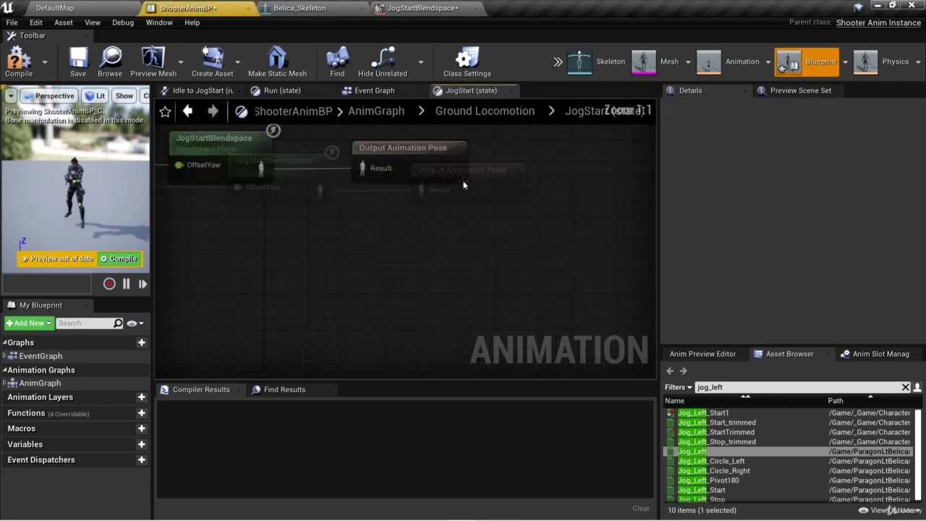
left_click(484, 111)
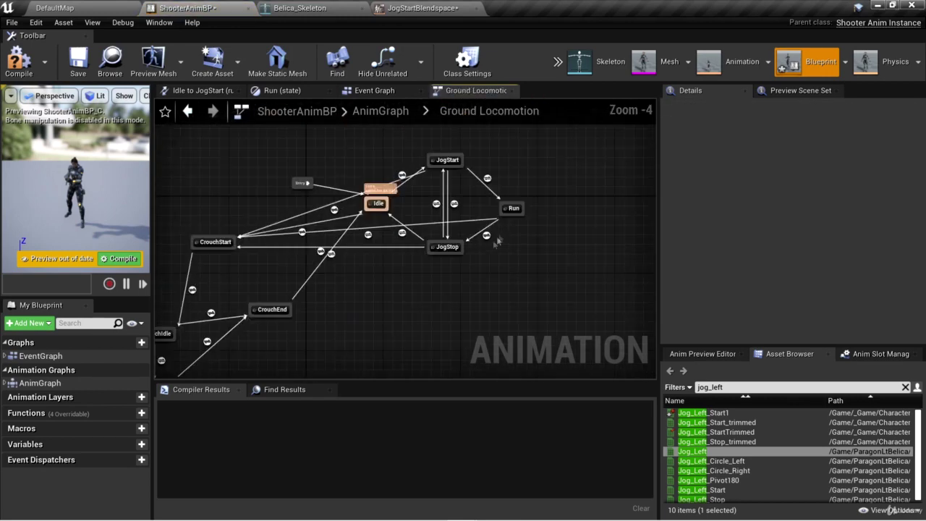
double_click(378, 193)
right_click_drag(524, 318, 439, 325)
Play the game preview to check the jog animations without the sync group
left_click(558, 62)
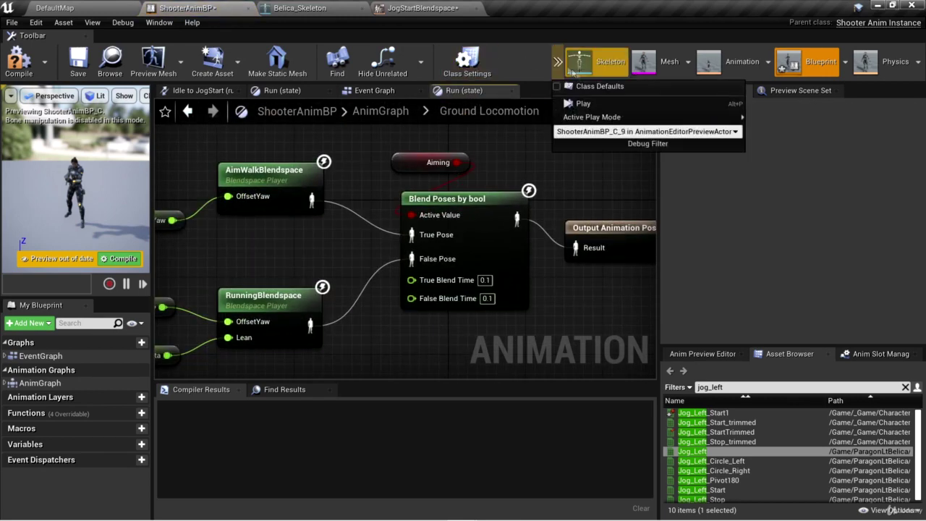
left_click(581, 103)
mouse_move(523, 281)
right_mouse_down()
mouse_move(499, 281)
mouse_move(524, 282)
right_mouse_up()
right_click_drag(561, 230, 361, 215)
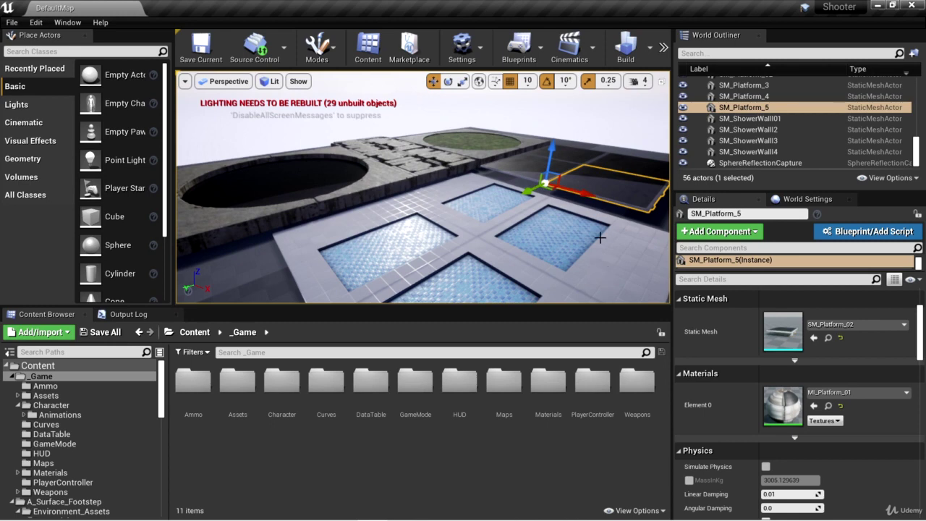
mouse_move(423, 188)
right_mouse_down()
mouse_move(347, 163)
mouse_move(441, 190)
right_mouse_up()
right_click_drag(629, 267, 583, 266)
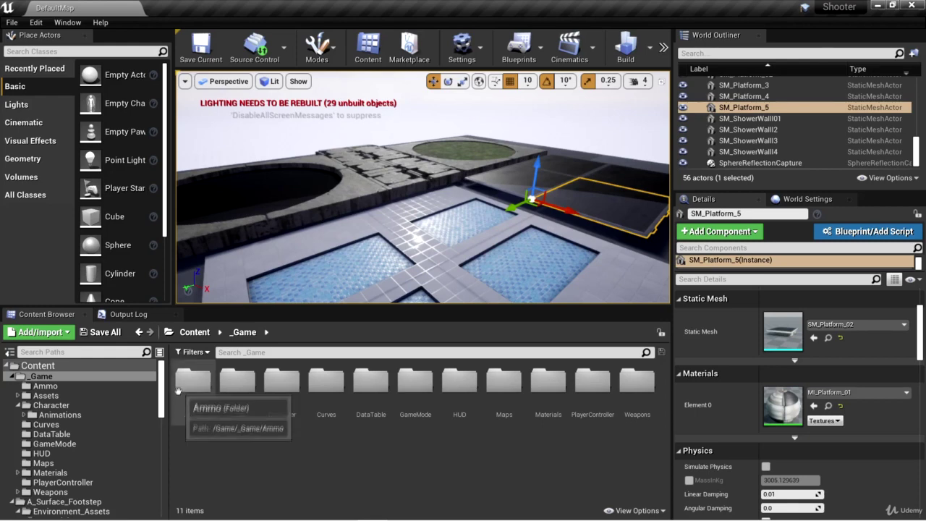
Open RunningBlendspace from the Character/Animations folder and select its sample at OffsetYaw 0 and Lean 0
left_click(94, 414)
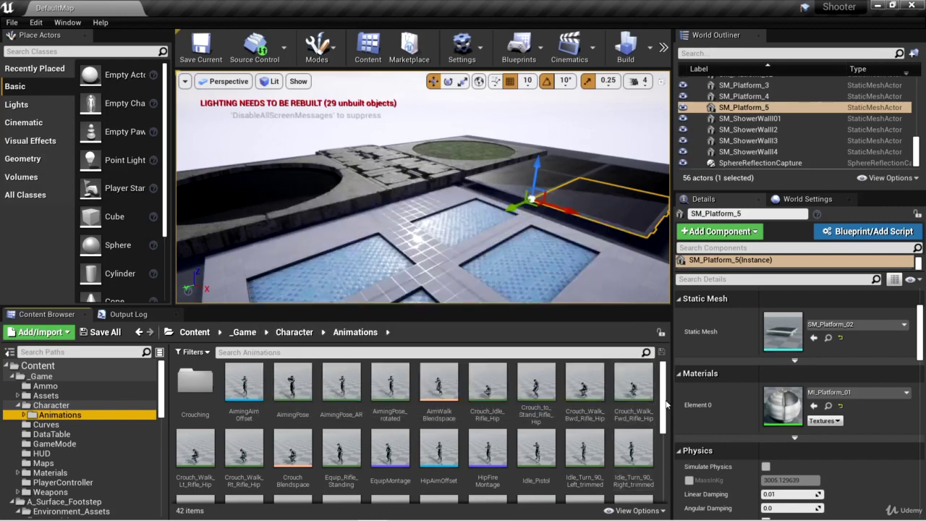
scroll(666, 404, "down", 3)
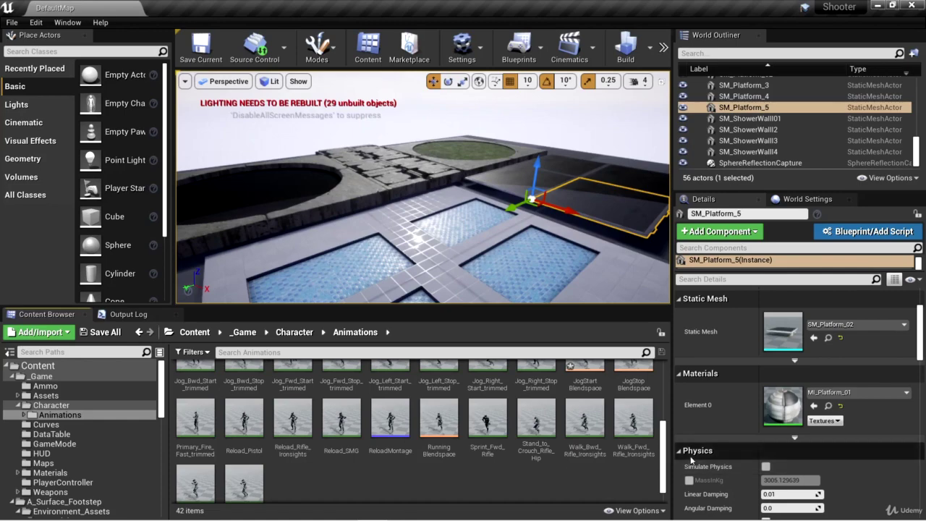
double_click(439, 418)
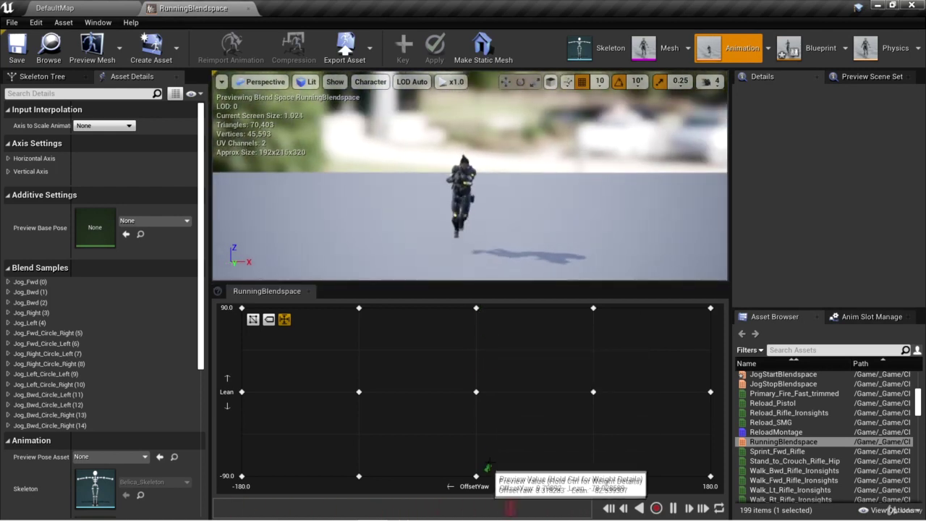
left_click(475, 392)
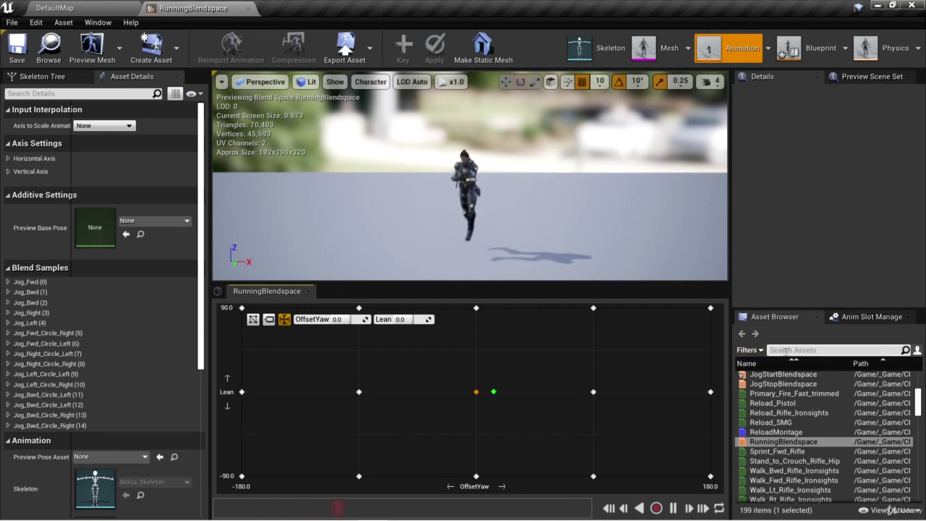
Search the animation assets for jog_fwd and open the Jog_Fwd animation to examine its timeline notifies
type("jog_")
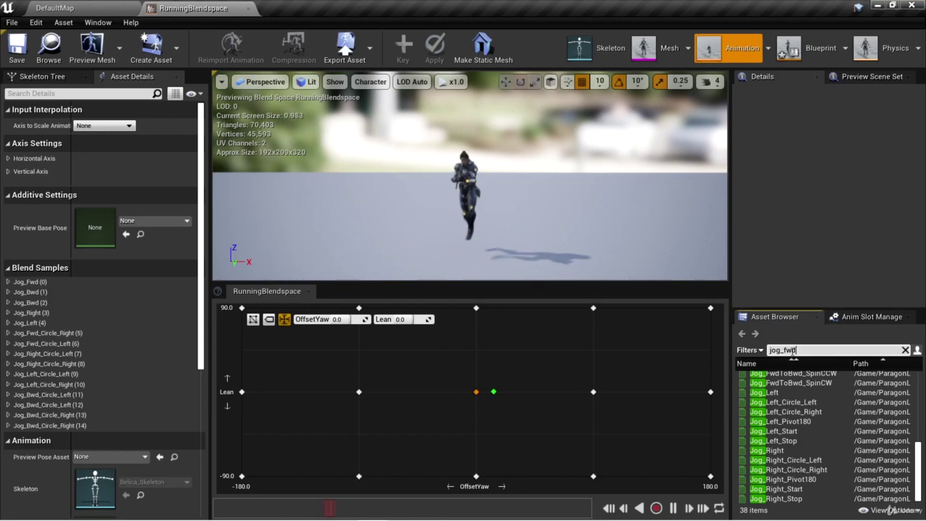
type("fwd")
double_click(764, 395)
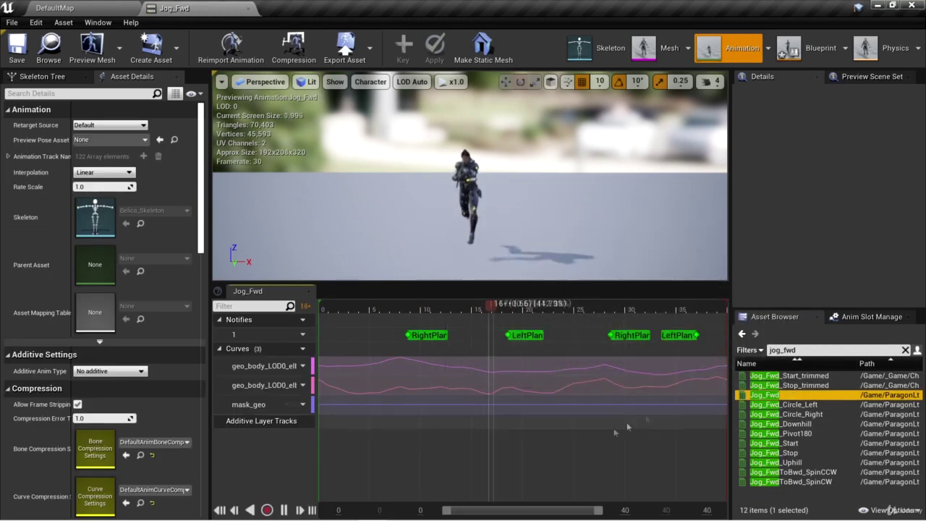
mouse_move(542, 232)
left_mouse_down("alt")
mouse_move(470, 239)
mouse_move(607, 235)
mouse_move(542, 233)
left_mouse_up("alt")
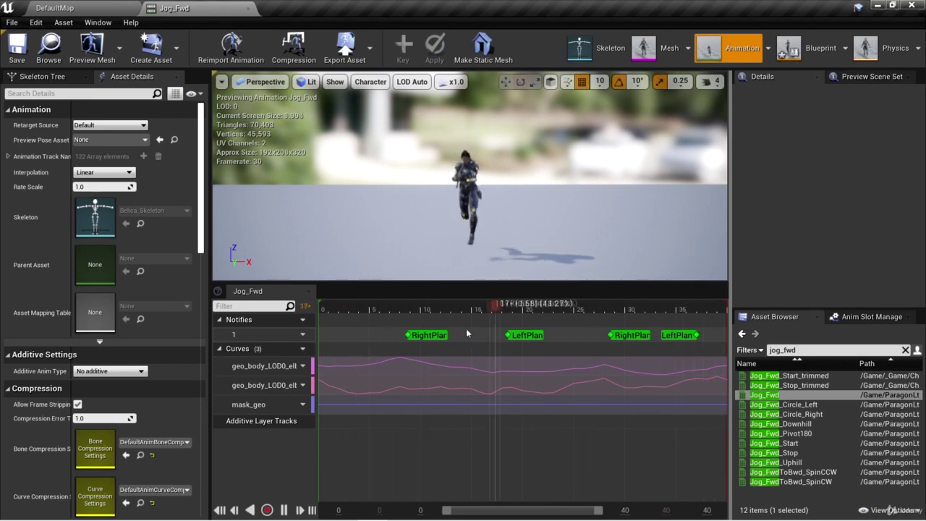
Scrub Jog_Fwd to its first RightPlant marker, and open Jog_Fwd_Start and scrub it to its first LeftPlant marker for comparison
left_click(396, 305)
left_click_drag(560, 319, 409, 318)
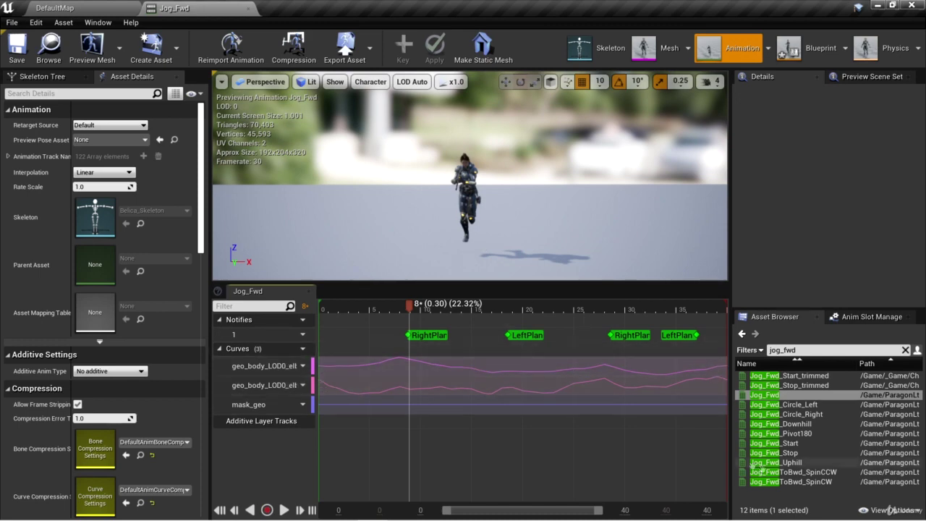
left_click(800, 444)
double_click(800, 443)
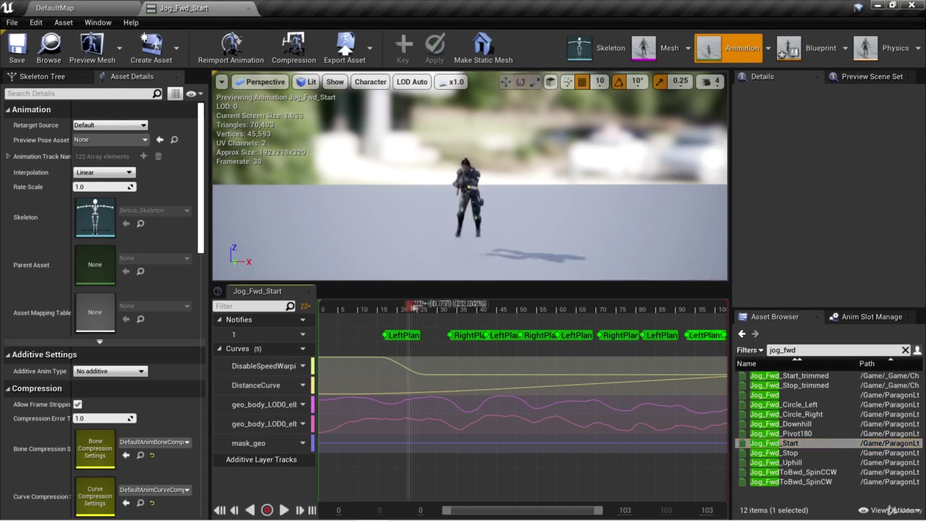
left_click_drag(498, 304, 382, 310)
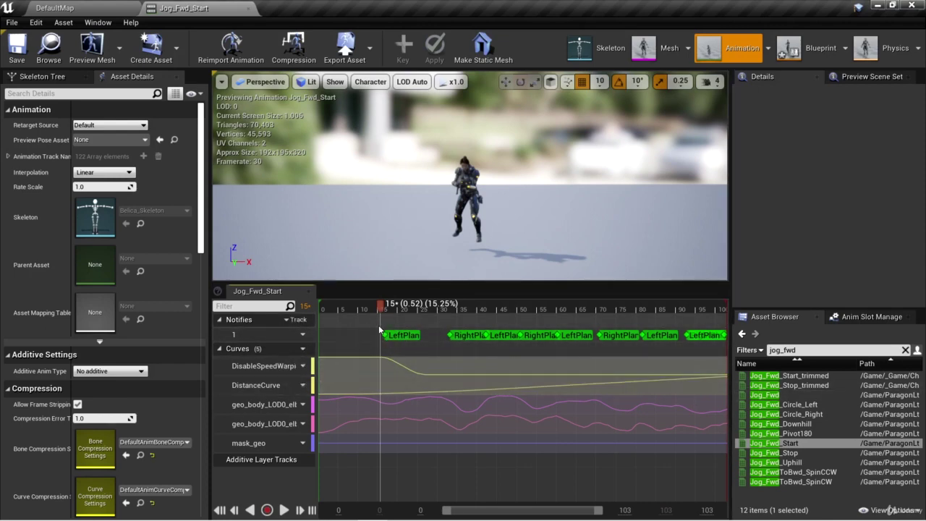
Reopen the Jog_Fwd animation and examine the character's starting pose from several angles against its RightPlant and LeftPlant markers
double_click(792, 395)
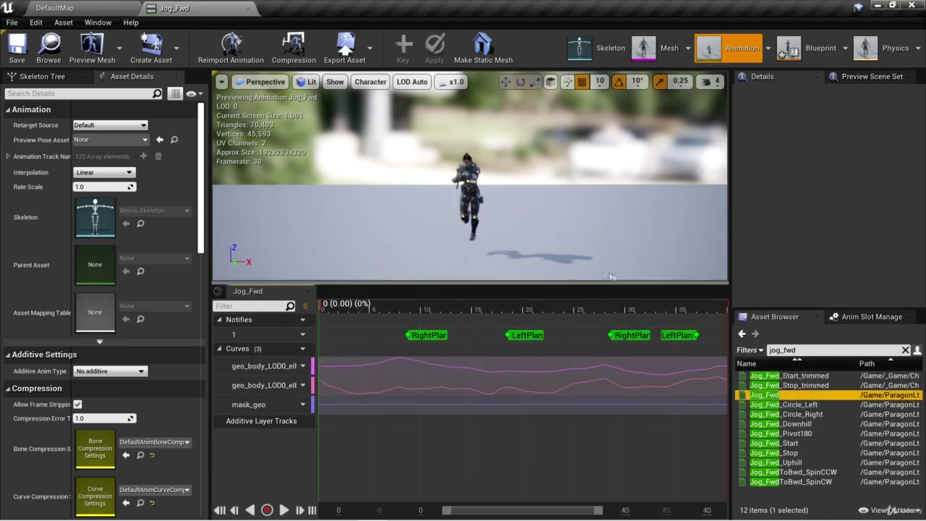
left_click_drag(543, 247, 506, 251, "alt")
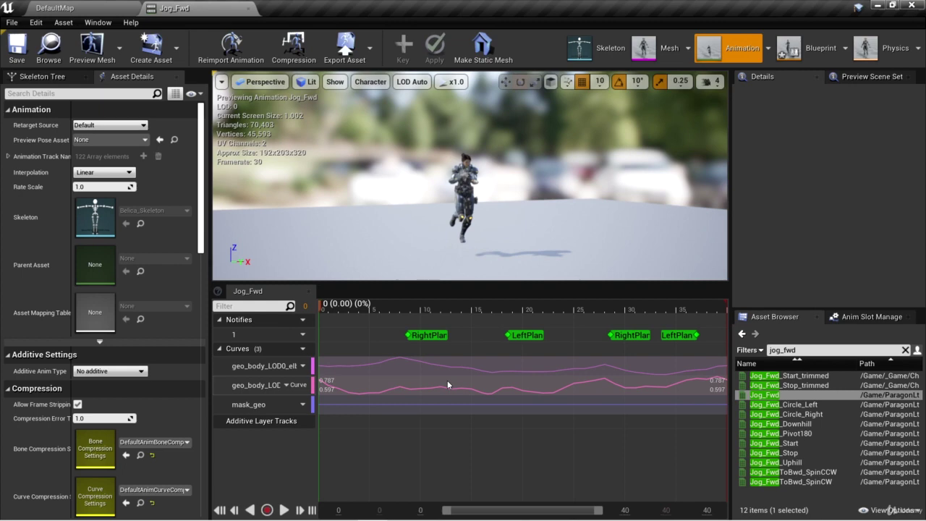
mouse_move(541, 223)
left_mouse_down("alt")
mouse_move(506, 242)
mouse_move(532, 243)
mouse_move(531, 220)
mouse_move(541, 223)
left_mouse_up("alt")
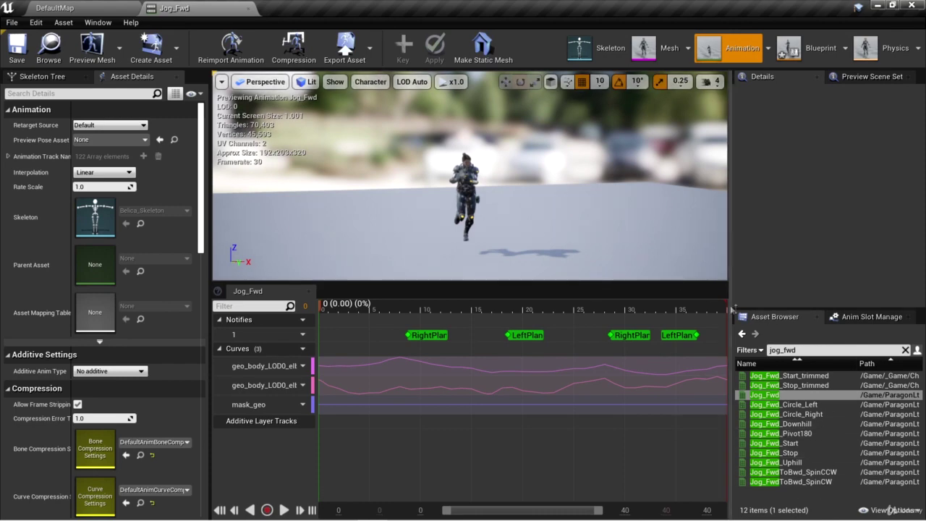
left_click_drag(535, 222, 499, 220)
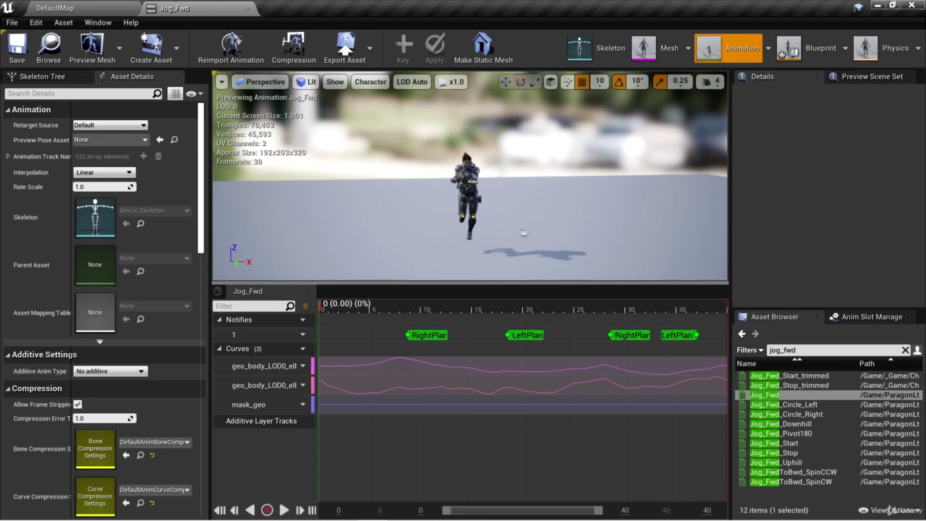
left_click_drag(519, 232, 493, 215)
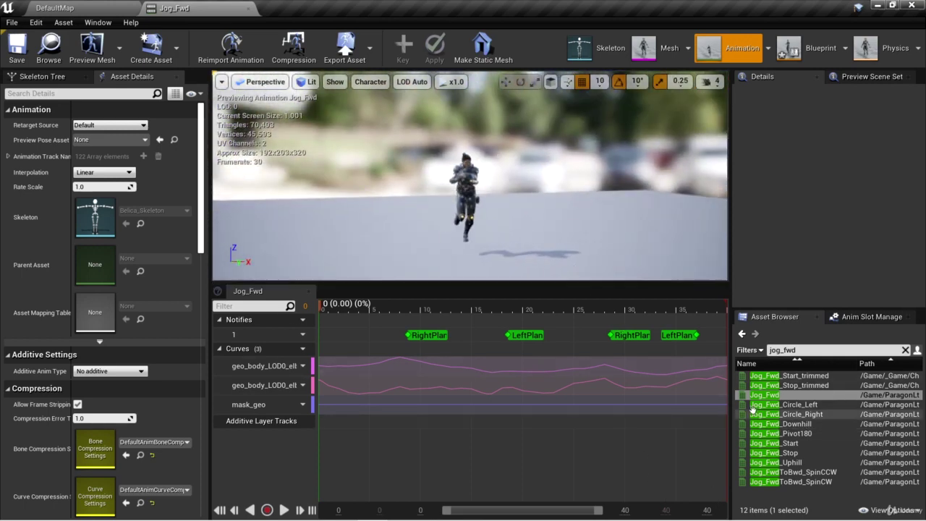
mouse_move(557, 217)
left_mouse_down()
mouse_move(520, 220)
mouse_move(604, 217)
mouse_move(545, 217)
mouse_move(556, 217)
left_mouse_up()
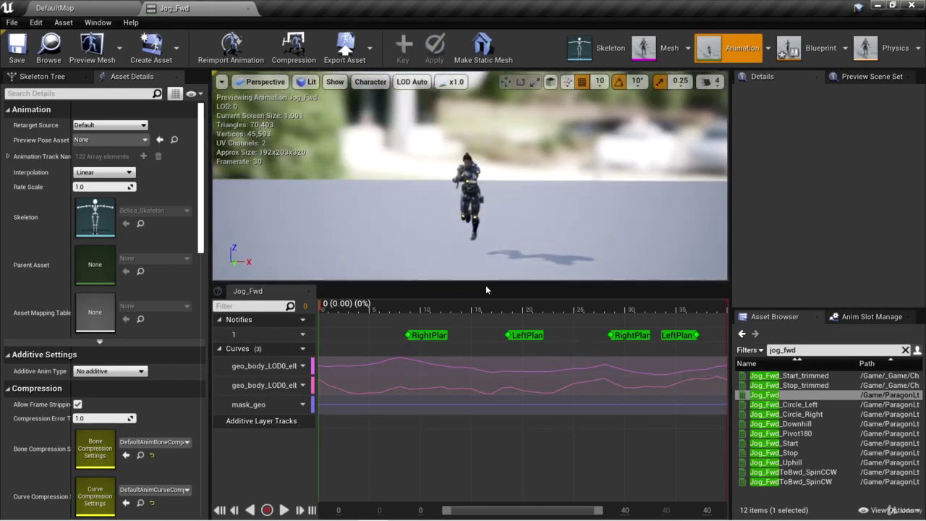
mouse_move(527, 221)
left_mouse_down()
mouse_move(515, 220)
mouse_move(527, 216)
left_mouse_up()
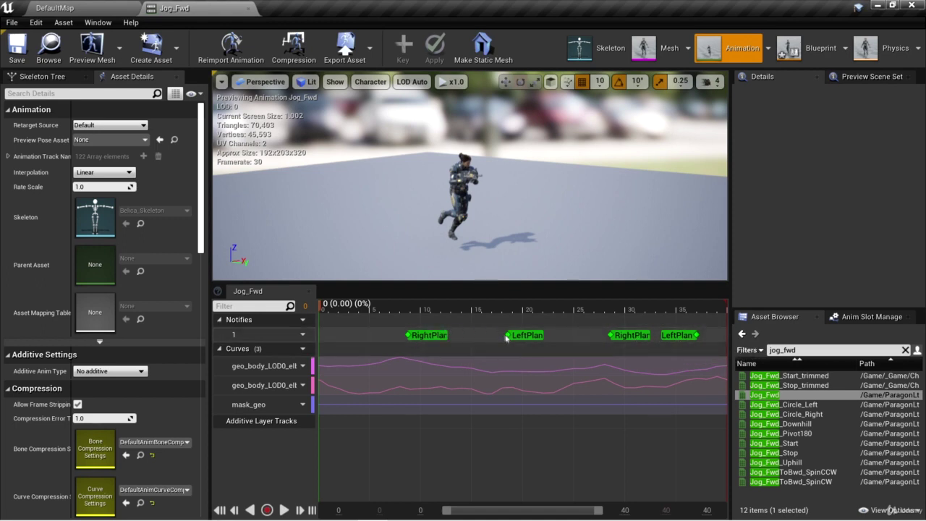
left_click_drag(537, 233, 534, 227)
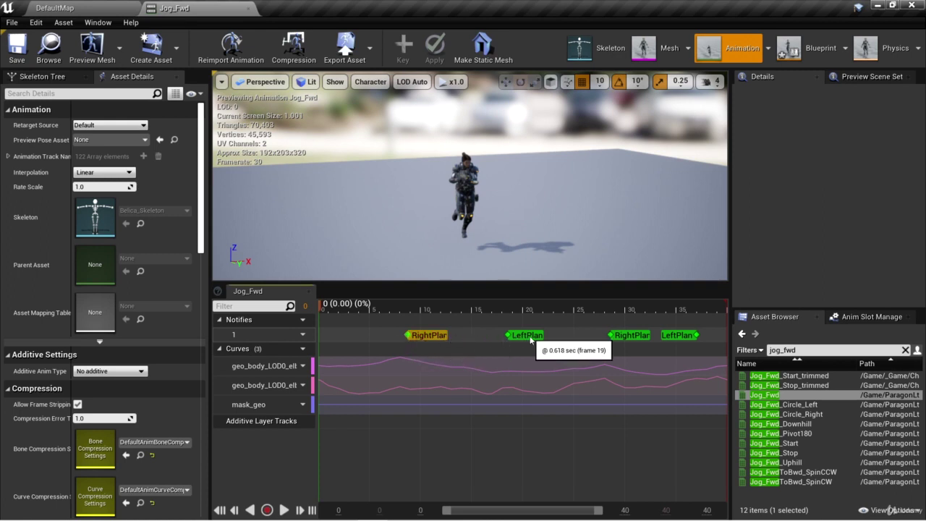
Examine the sync marker options for the Jog_Fwd notify track, including the existing LeftPlant and RightPlant markers
right_click(369, 332)
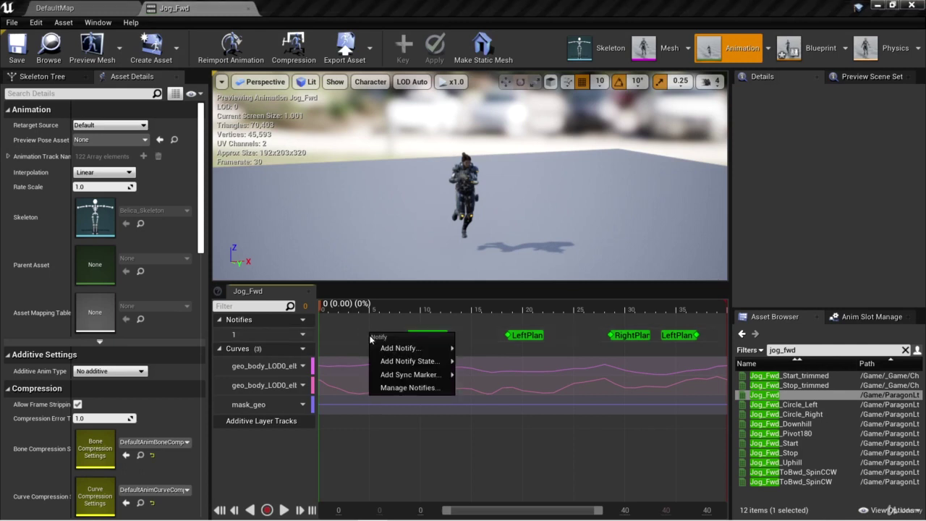
mouse_move(413, 376)
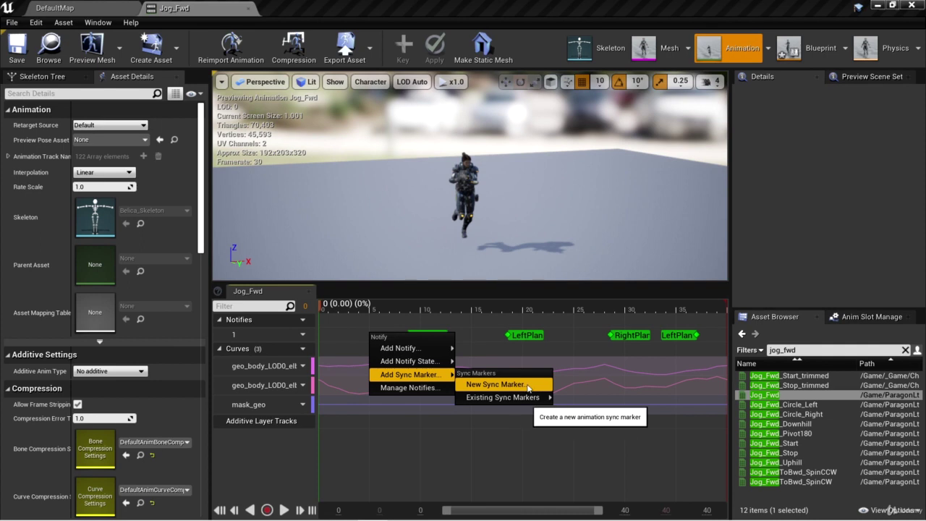
mouse_move(525, 398)
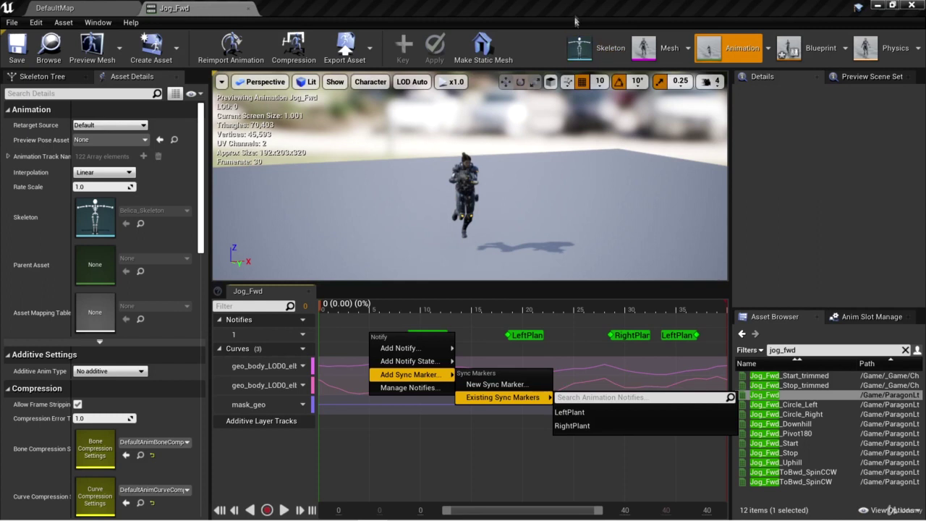
left_click(578, 426)
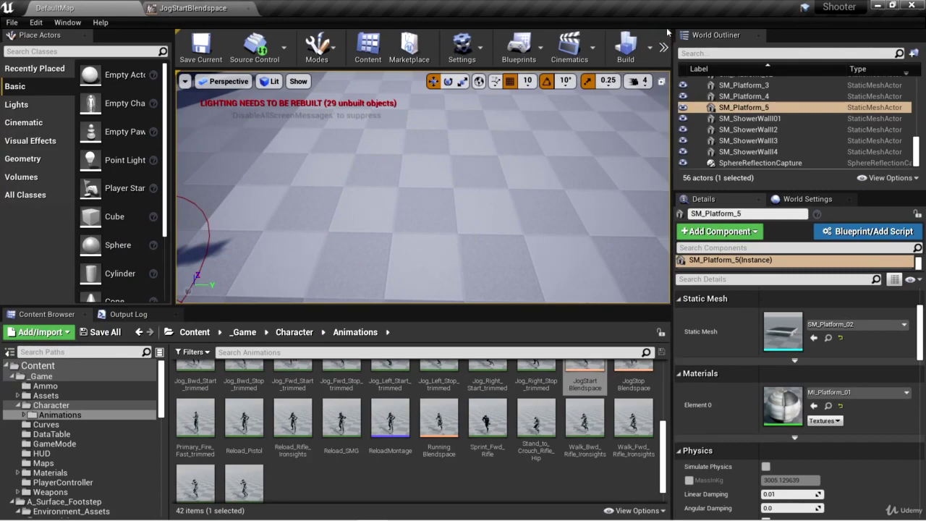
Play the game preview in DefaultMap, move the character forward and sideways to check the jog start transitions, and stop the preview
left_click(663, 47)
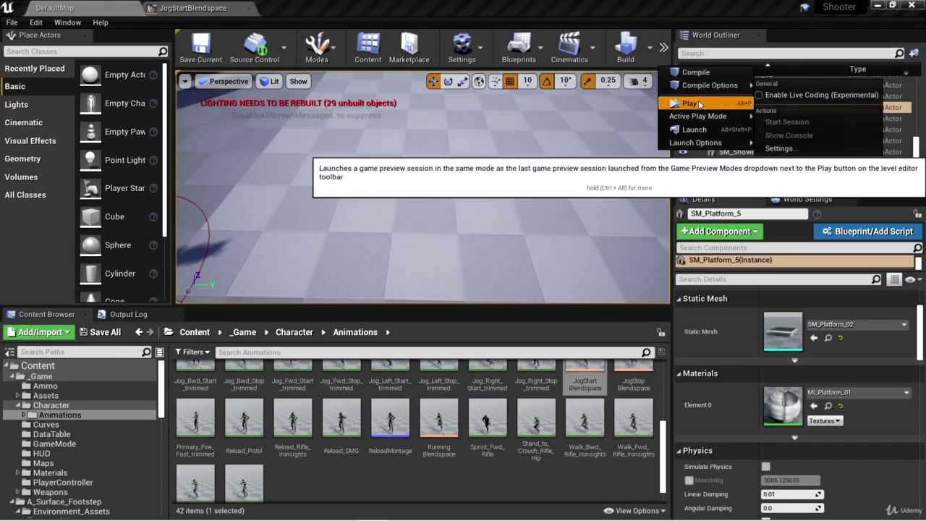
left_click(698, 97)
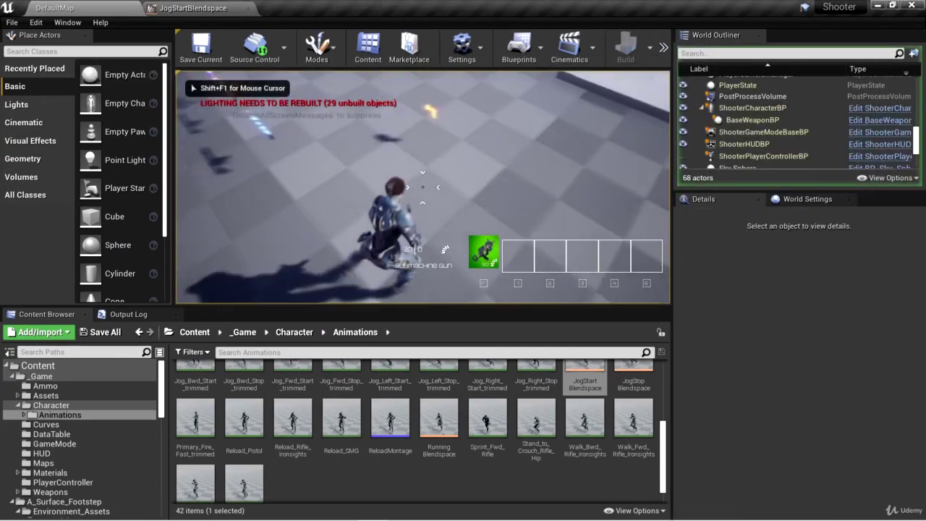
key("w")
key("w")
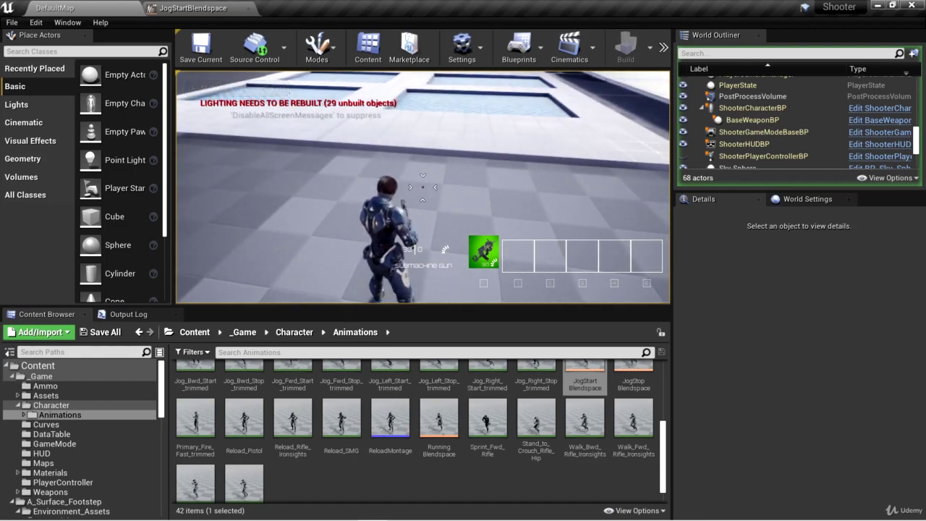
key("d")
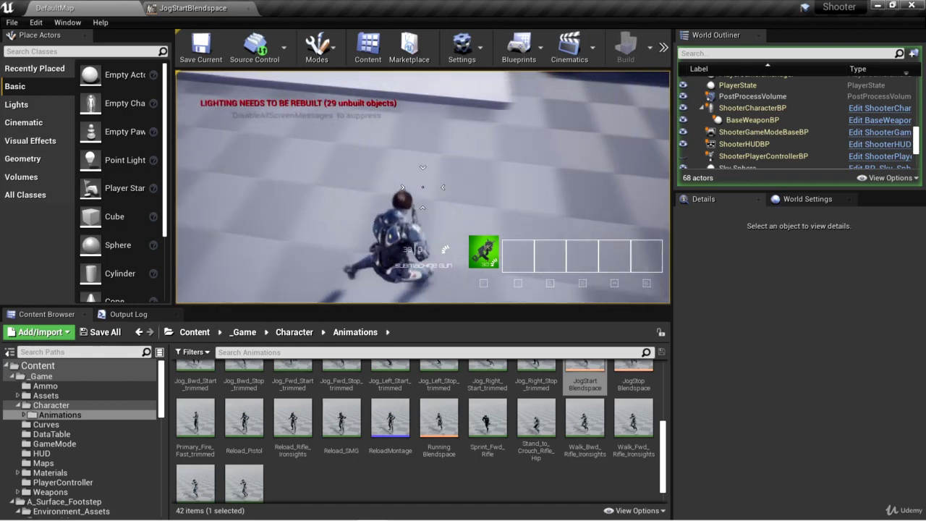
key("d")
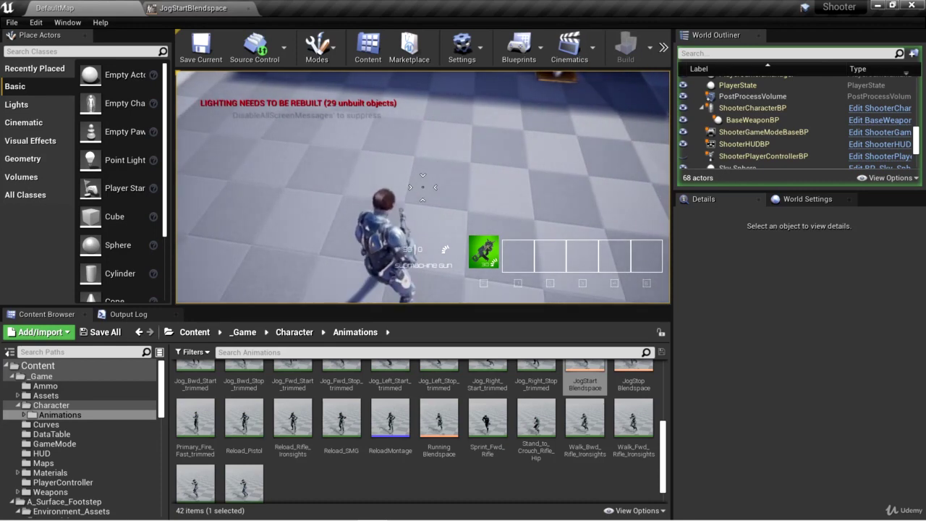
key("d")
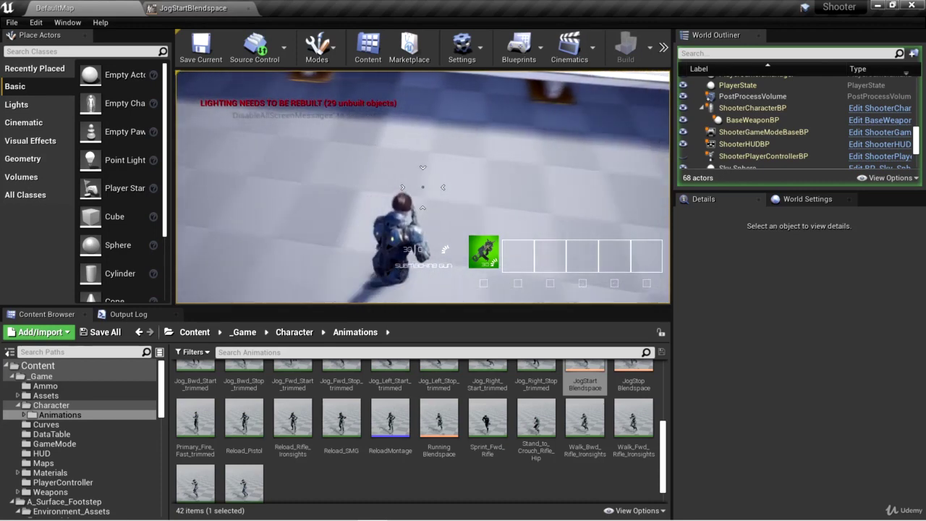
key("a")
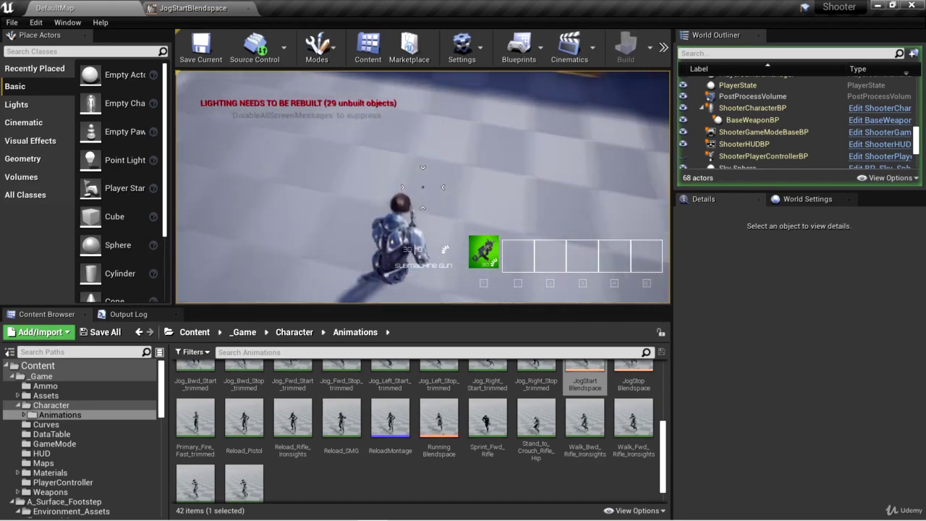
key("Escape")
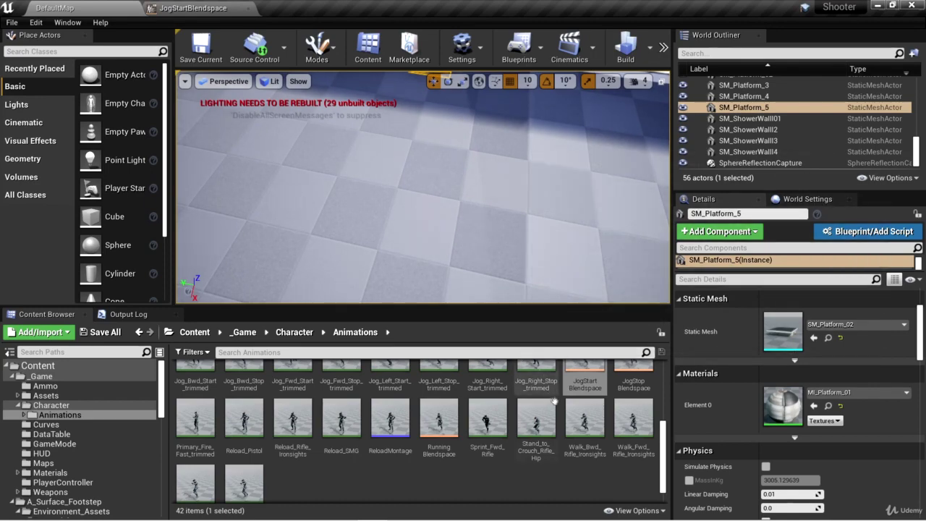
Open JogStartBlendspace and replace the Jog_Right_Start_trimmed sample at OffsetYaw 90 with the untrimmed Jog_Right_Start animation
scroll(572, 405, "up", 2)
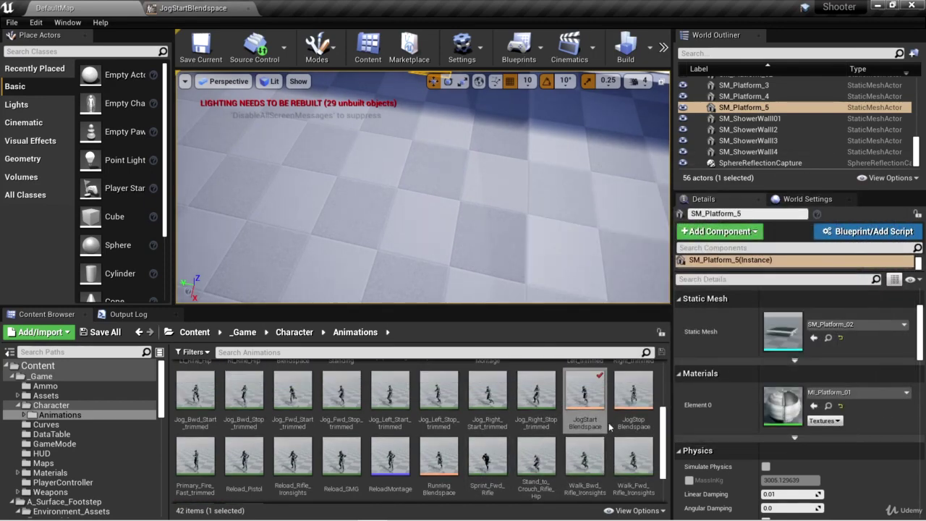
double_click(583, 394)
mouse_move(593, 391)
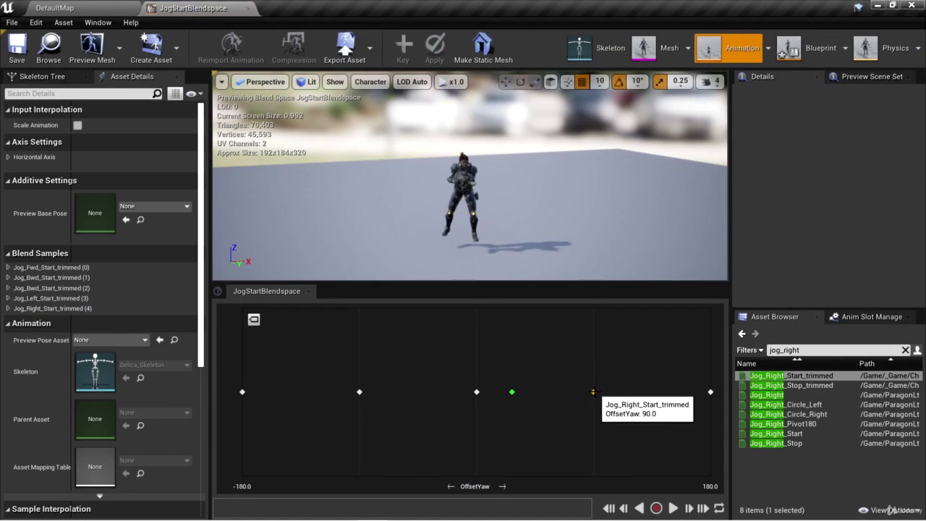
left_click(593, 391)
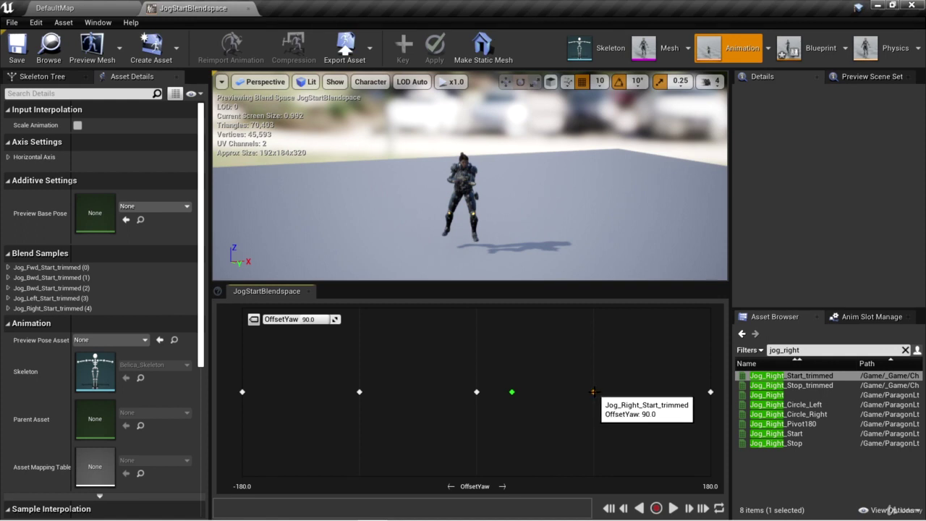
key("Delete")
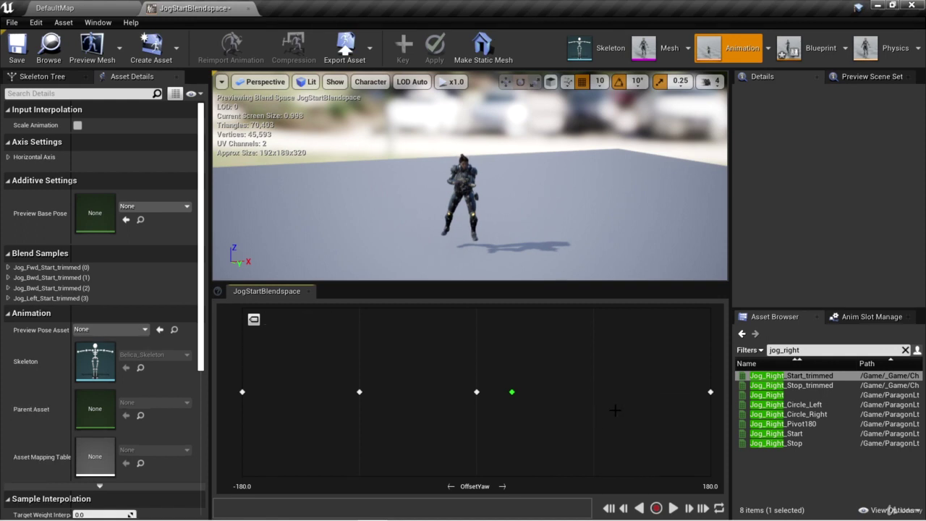
left_click(806, 434)
left_click_drag(818, 433, 593, 392)
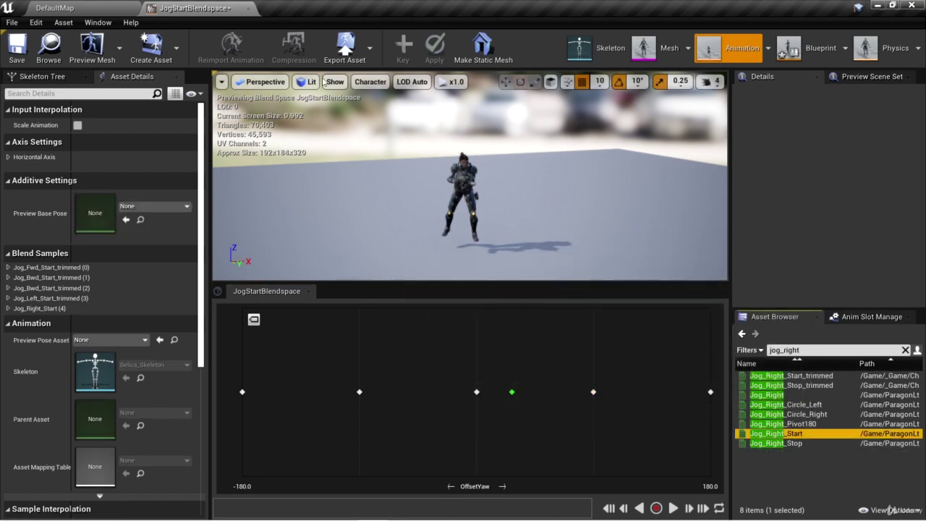
Play the game preview in DefaultMap, move the character forward and backward to check the jog transitions, and stop the preview
left_click(55, 8)
left_click(663, 47)
left_click(688, 103)
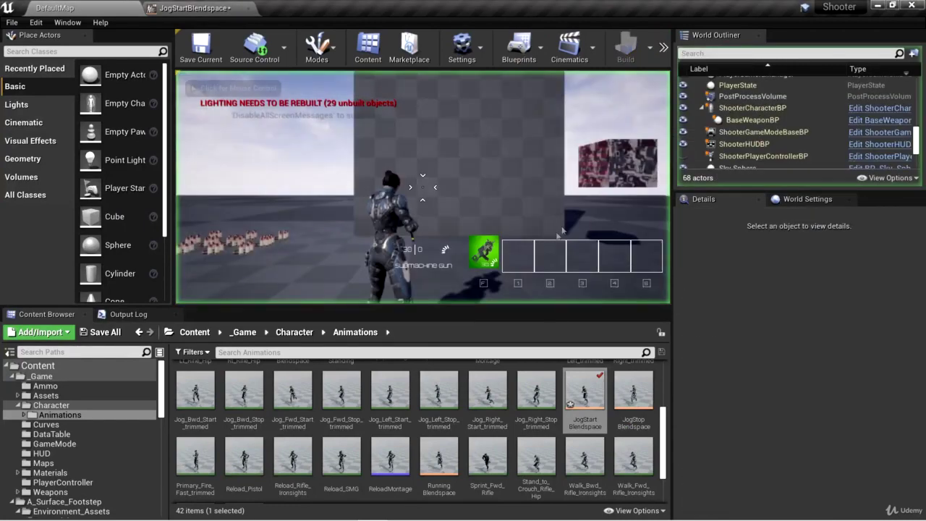
key("w")
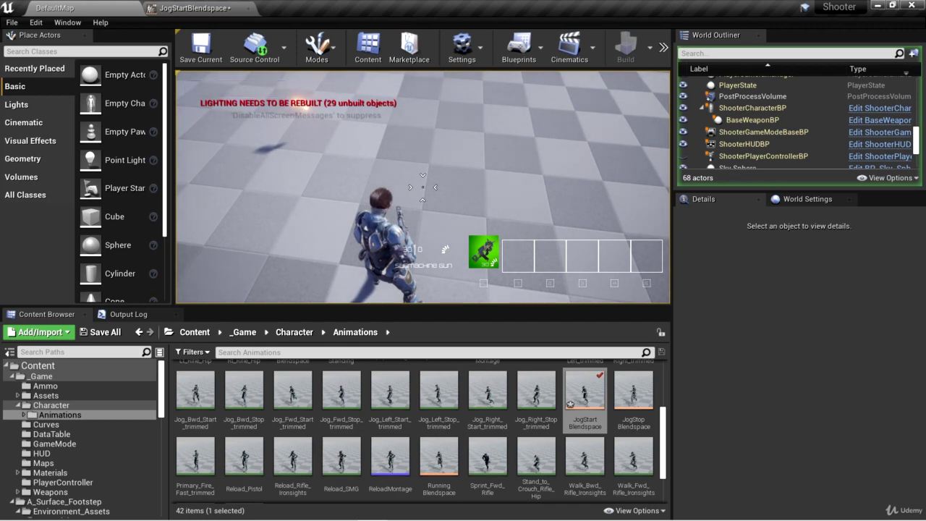
key("w")
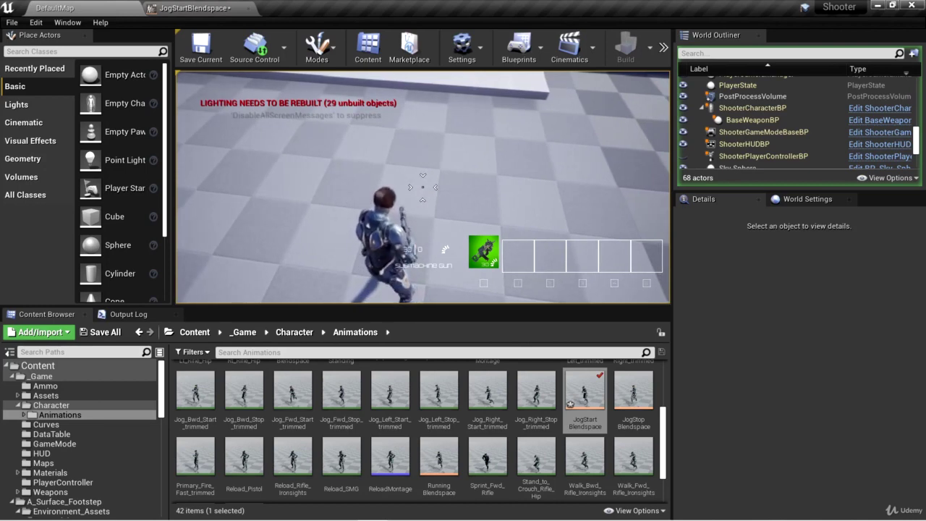
key("s")
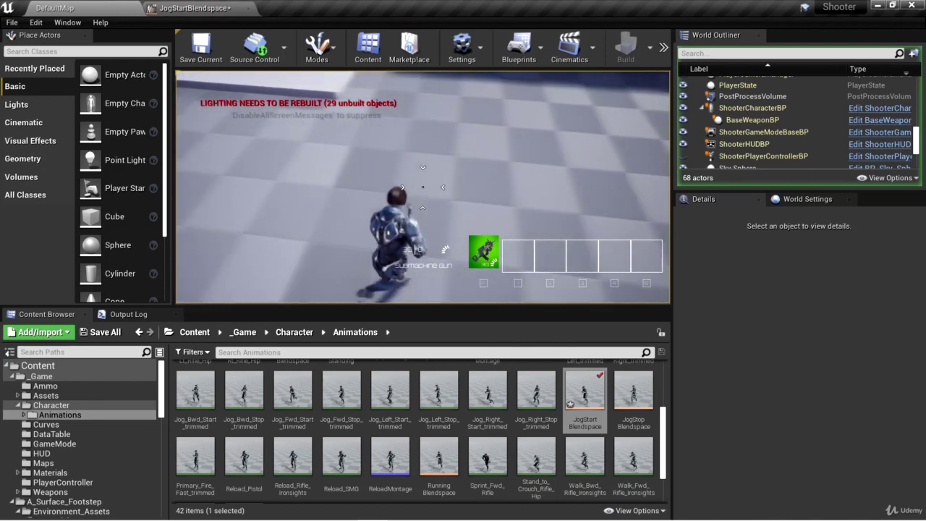
key("c")
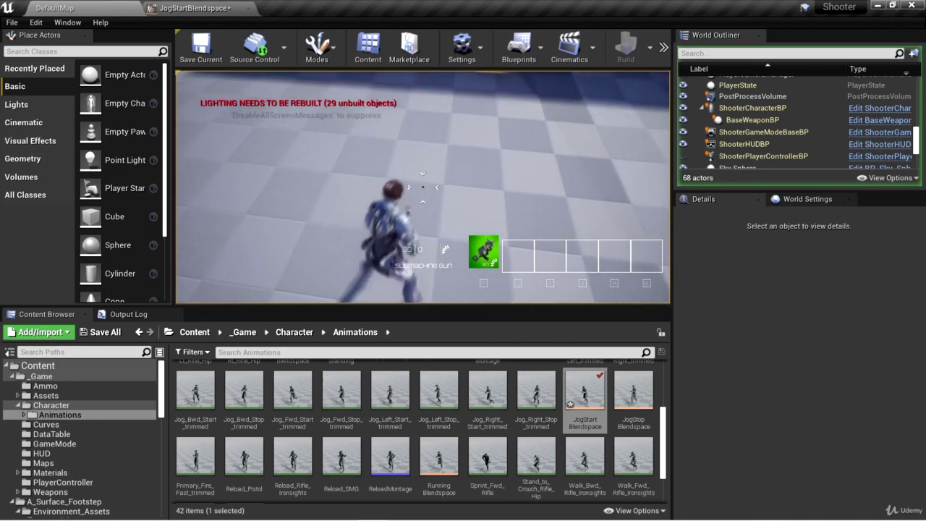
key("w")
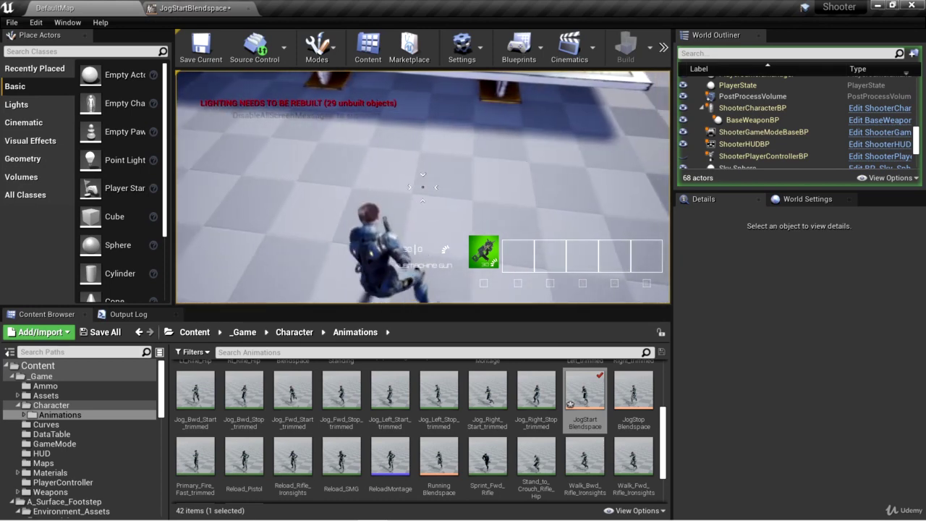
key("s")
key("w")
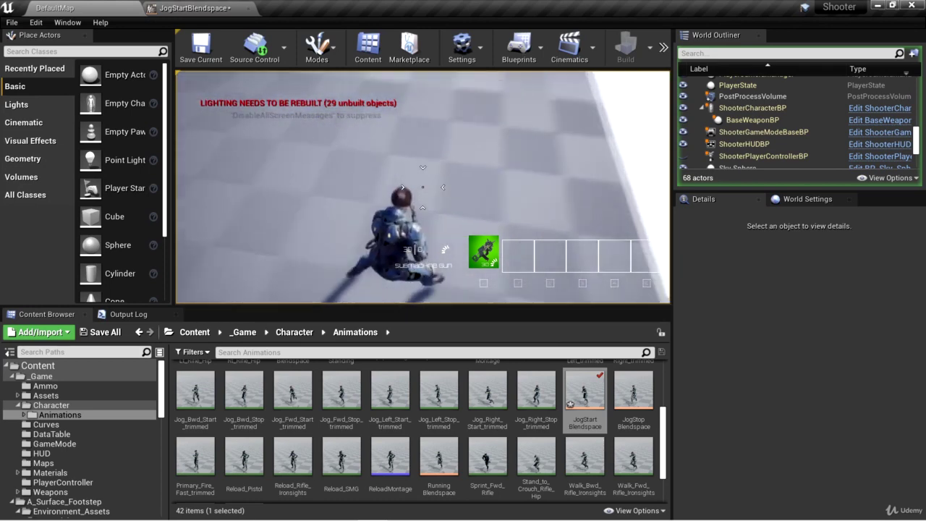
key("Escape")
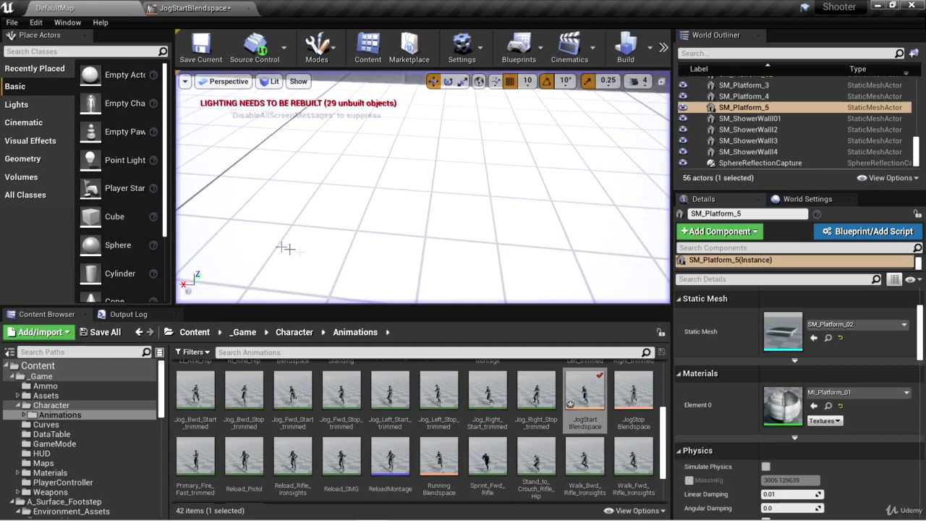
Return to JogStartBlendspace, open the Jog_Right_Start animation, and scrub through it to compare the foot plants with the RightPlant and LeftPlant markers
left_click(192, 8)
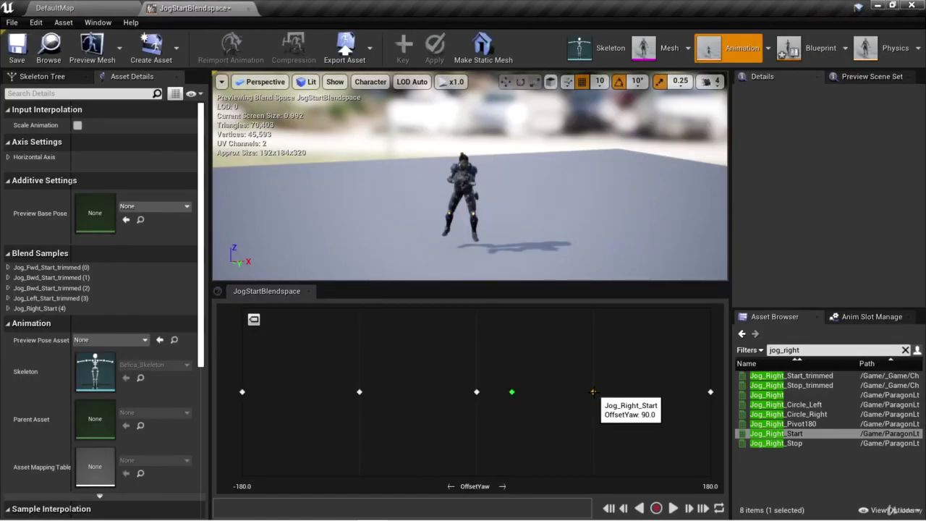
left_click(74, 6)
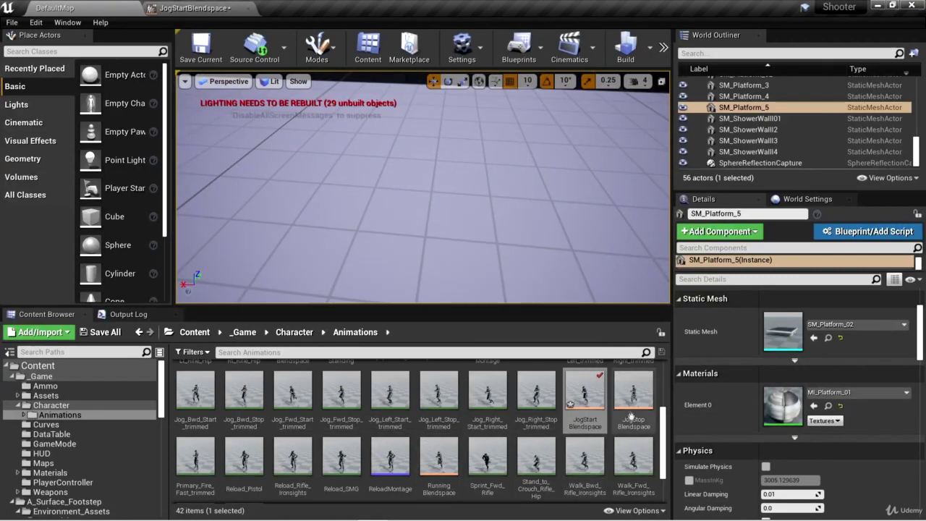
scroll(664, 452, "down", 1)
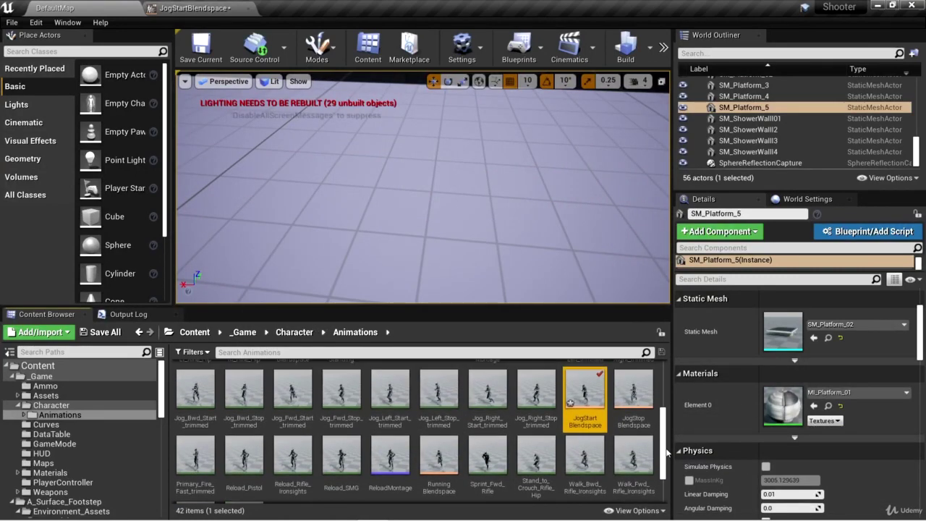
double_click(590, 394)
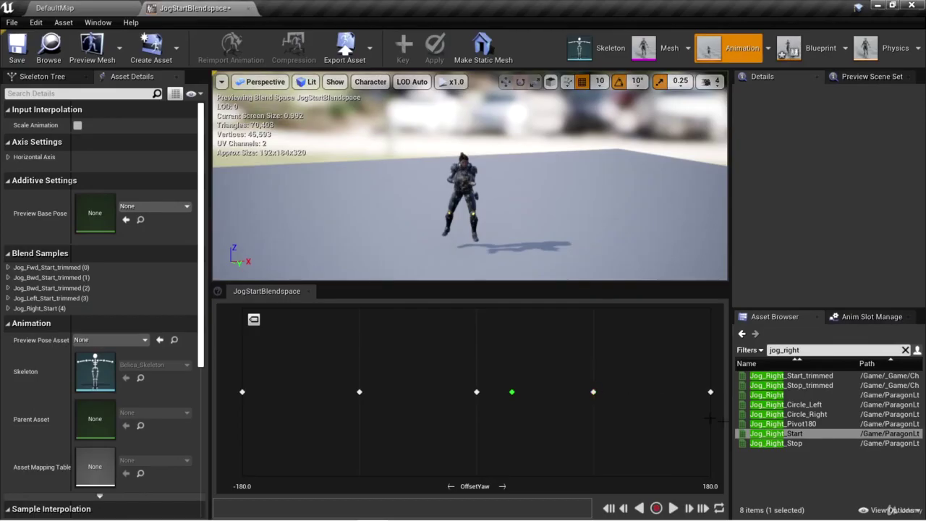
double_click(796, 433)
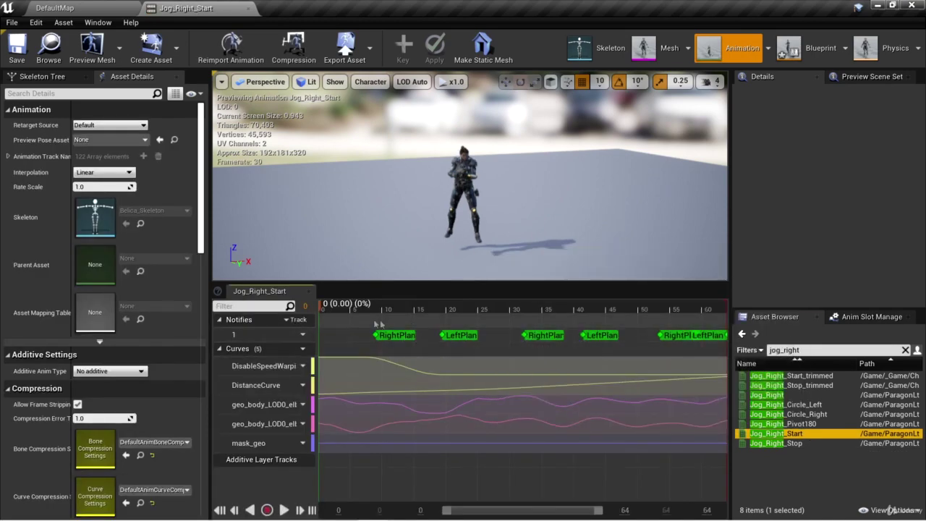
left_click(352, 307)
left_click_drag(352, 307, 375, 307)
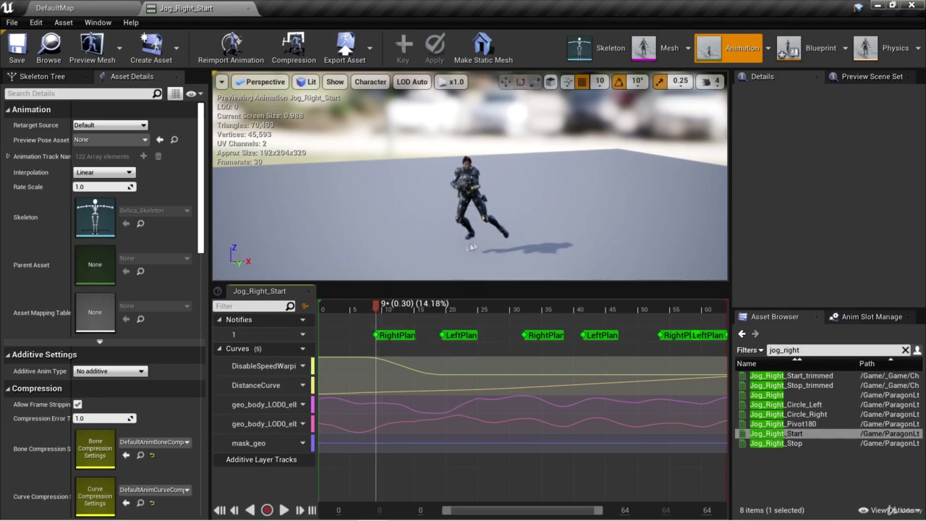
left_click_drag(376, 310, 434, 304)
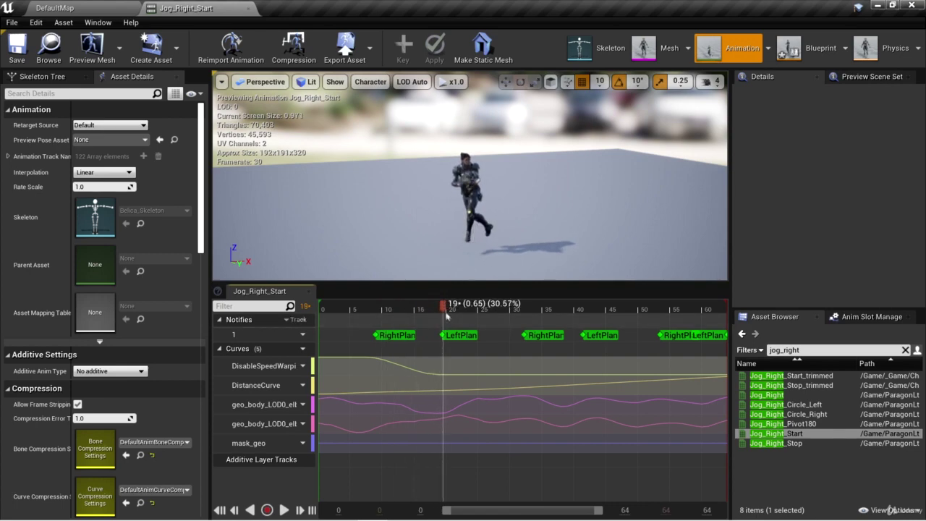
left_click_drag(460, 307, 630, 311)
Open the Jog_Right animation and scrub through its timeline to examine the foot plants against its sync markers
double_click(766, 394)
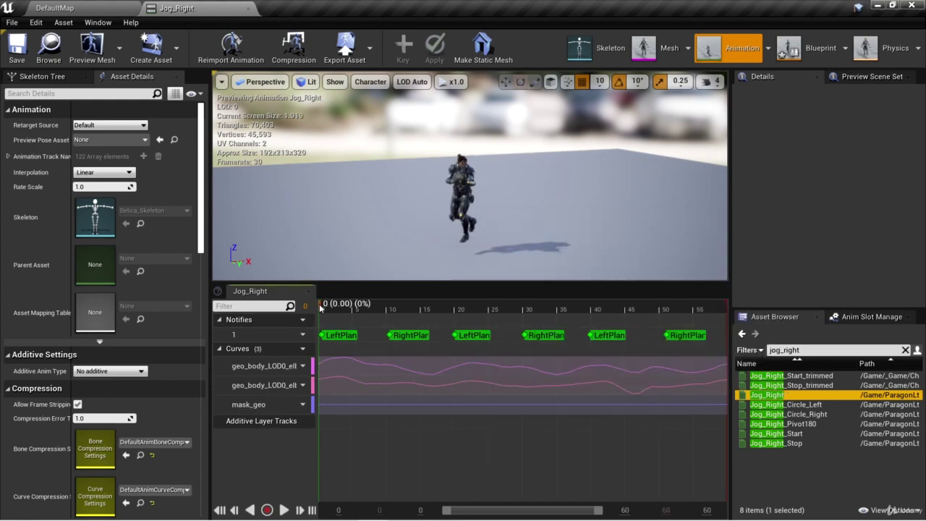
left_click_drag(329, 309, 360, 311)
left_click_drag(360, 311, 421, 311)
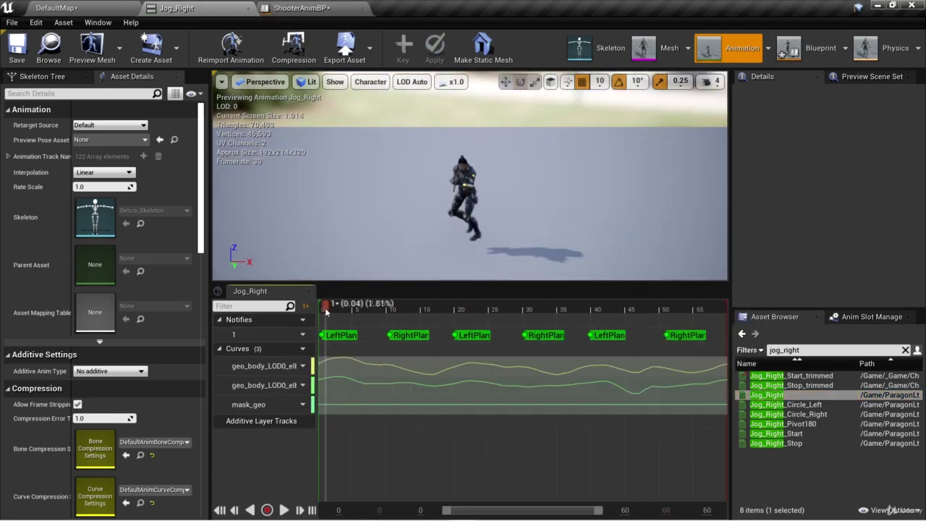
left_click_drag(323, 313, 705, 348)
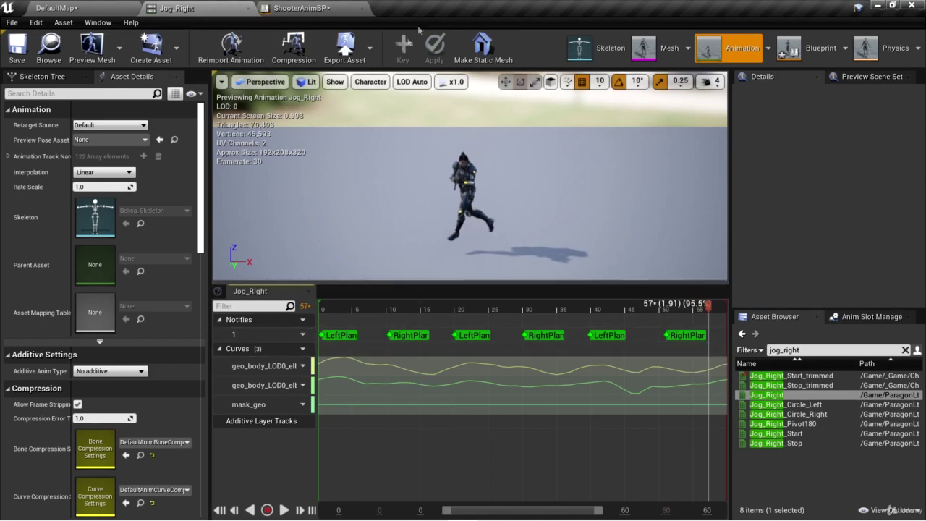
In ShooterAnimBP's Ground Locomotion state machine, open the Run state and set the RunningBlendspace node's sync group name to Running
left_click(303, 7)
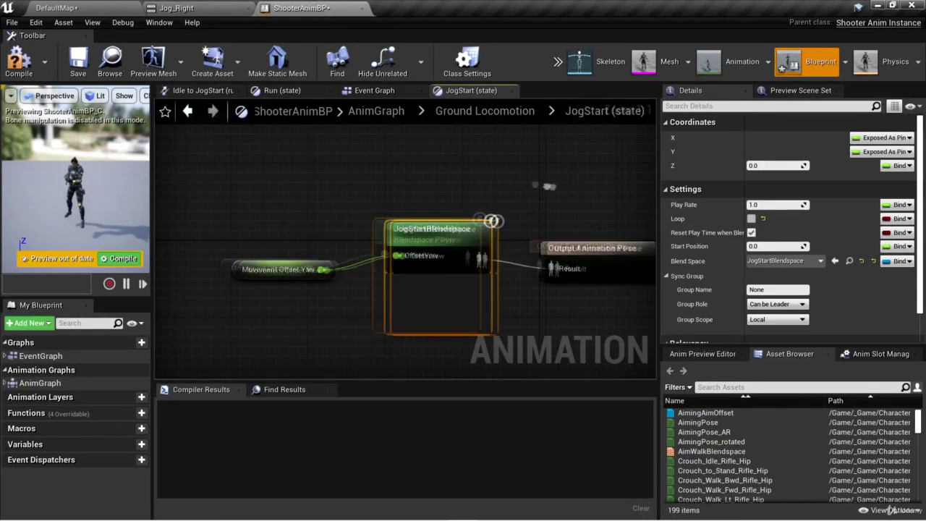
left_click(476, 110)
right_click_drag(602, 211, 540, 250)
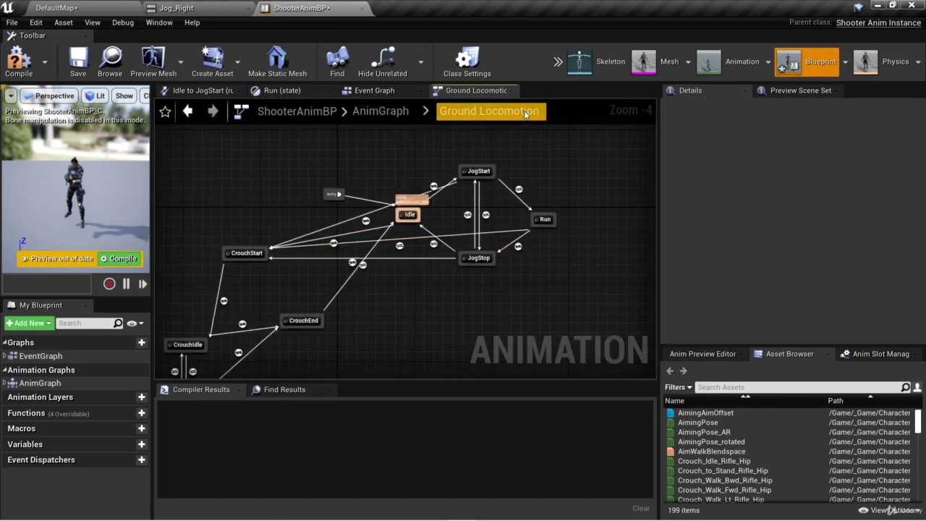
double_click(543, 219)
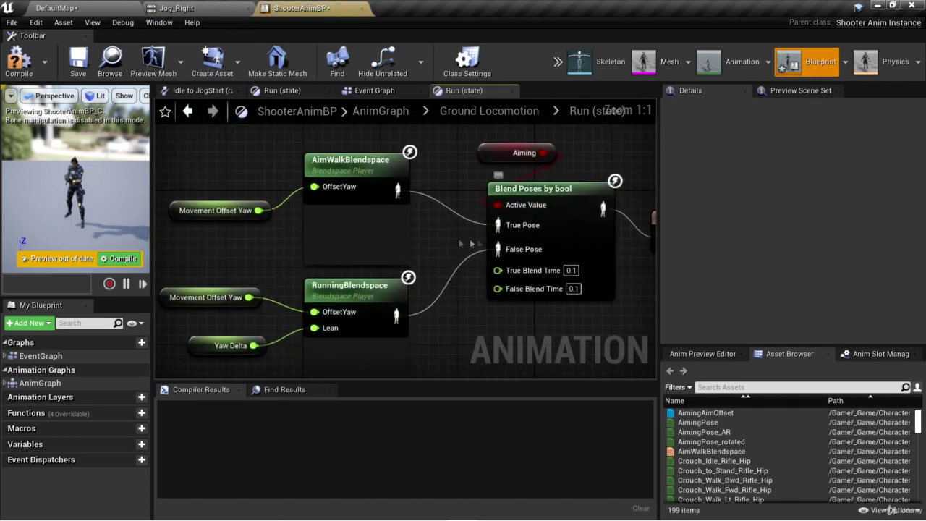
right_click_drag(463, 305, 440, 239)
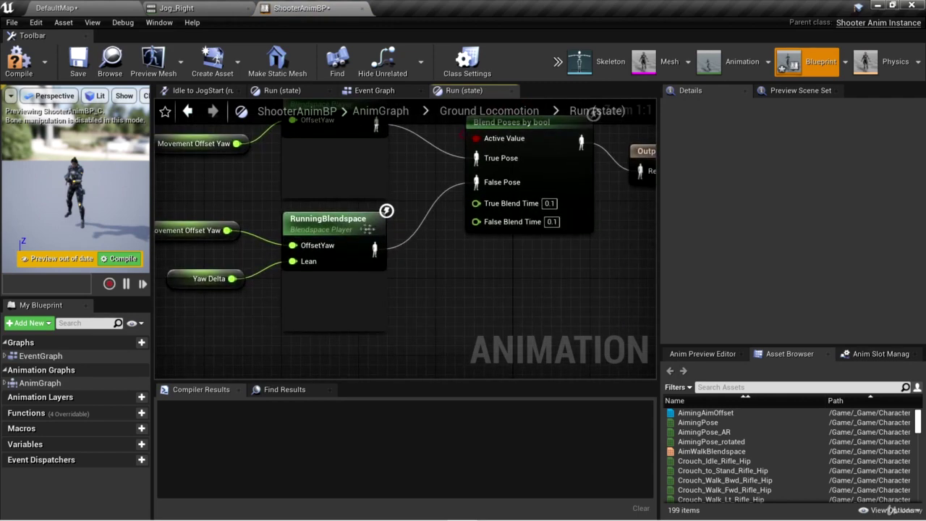
left_click(341, 217)
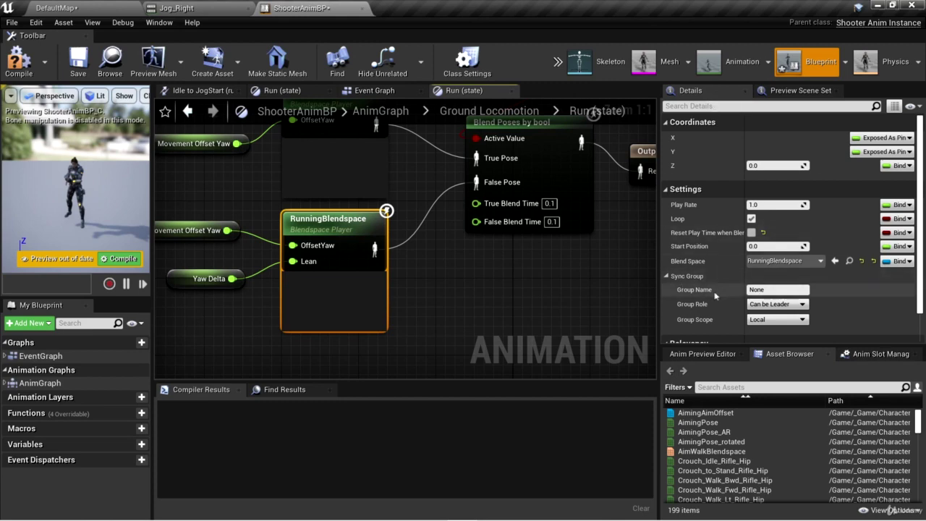
scroll(709, 290, "down", 1)
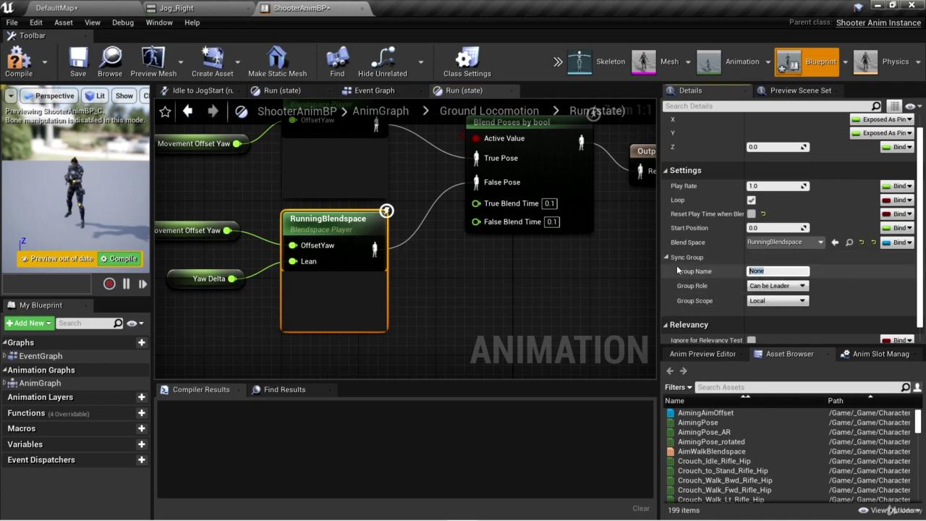
type("ing")
key("Return")
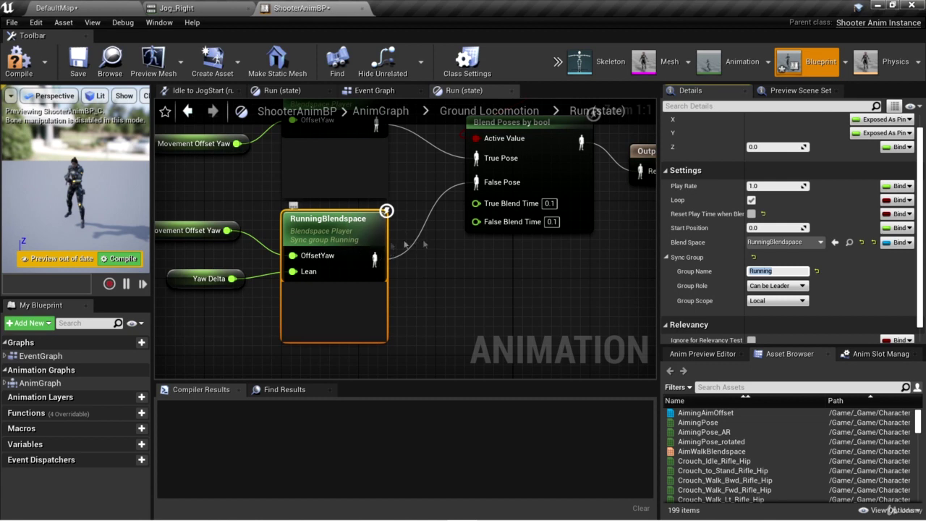
Examine the Group Role options for the RunningBlendspace node's sync group and keep Can be Leader
left_click(801, 287)
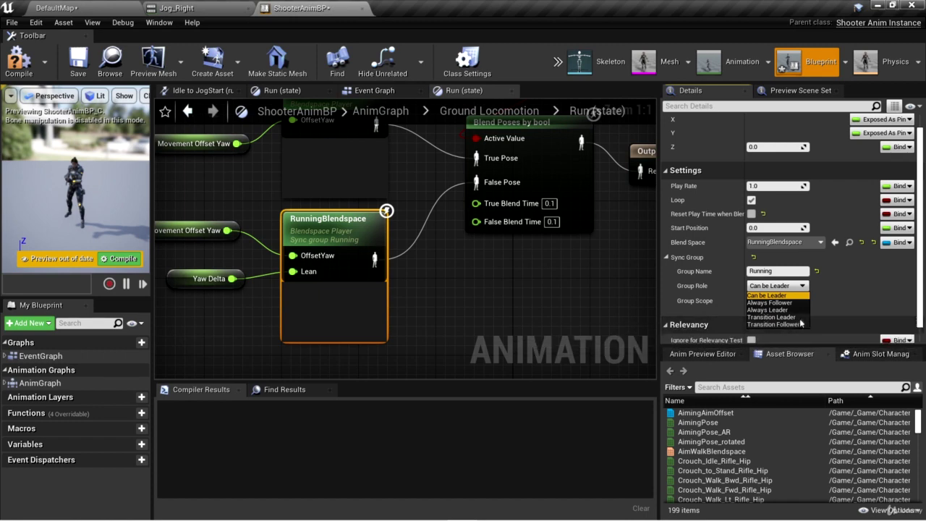
left_click(805, 295)
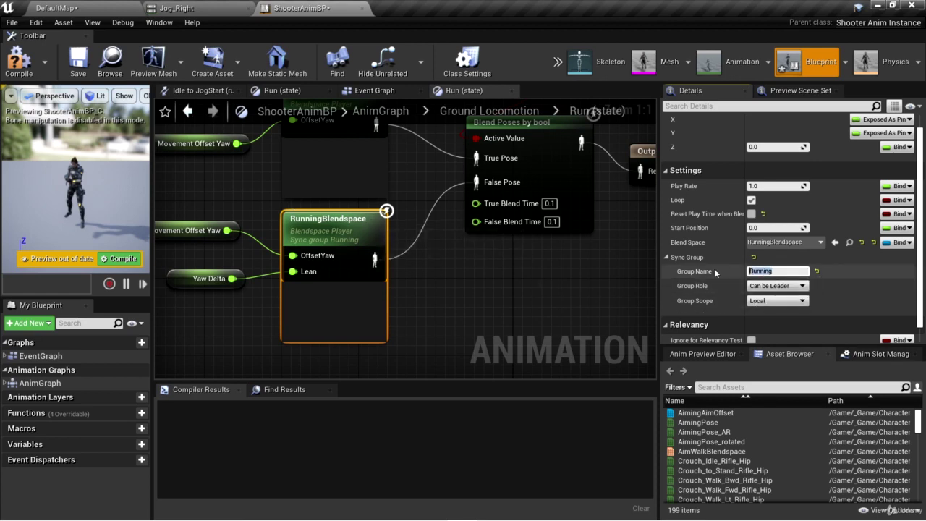
left_click(775, 271)
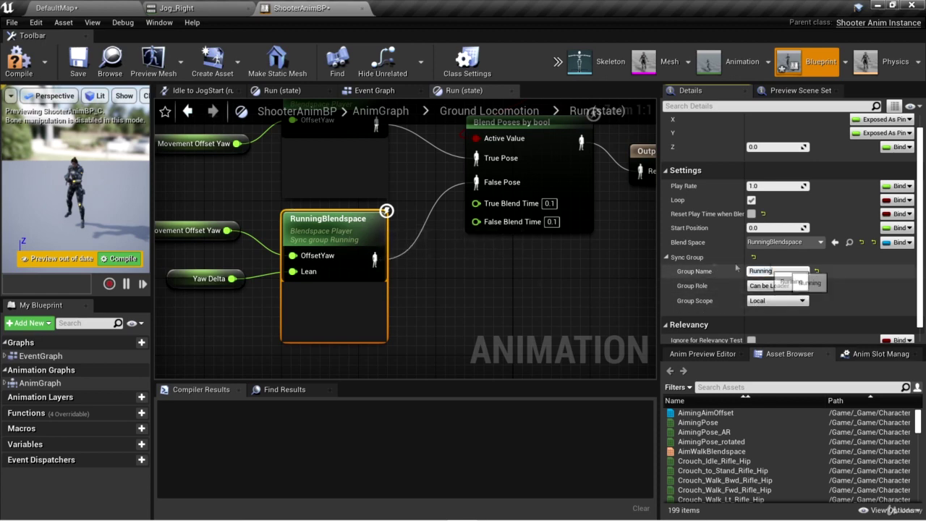
Open the JogStart state, set the JogStartBlendspace node's sync group name to Running, and return to Ground Locomotion
left_click(526, 118)
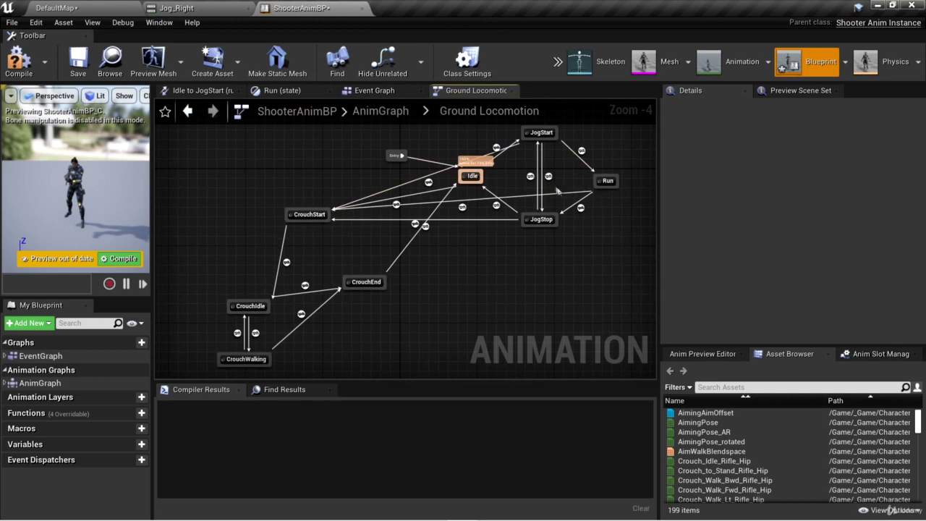
scroll(561, 193, "up", 2)
right_click_drag(562, 193, 506, 245)
double_click(481, 160)
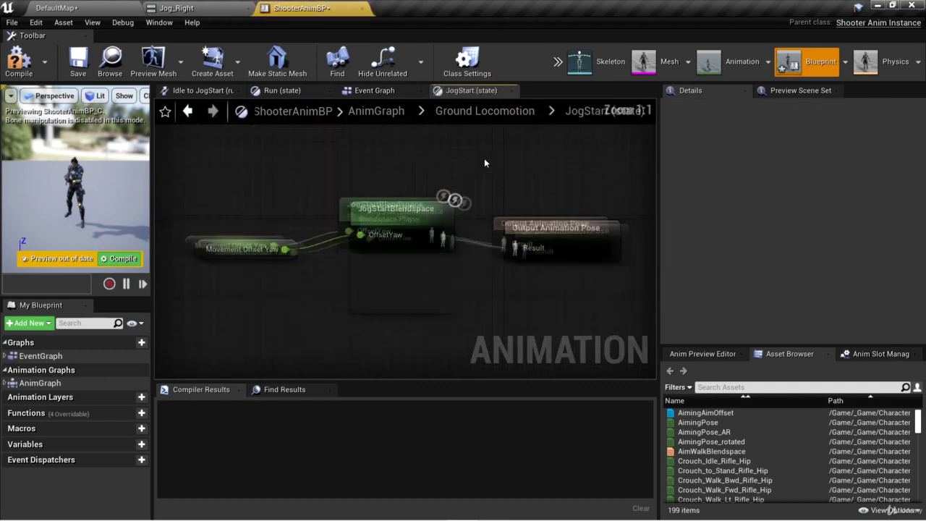
right_click_drag(553, 210, 452, 188)
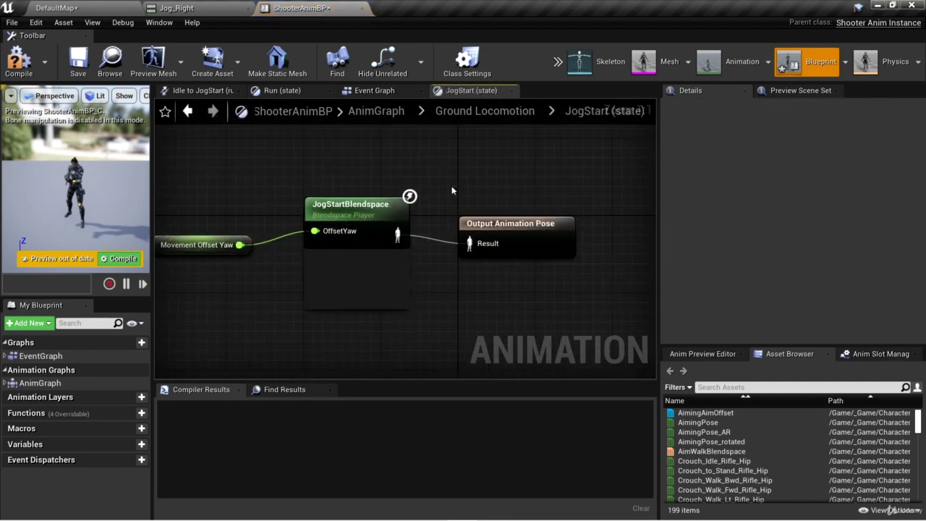
left_click(361, 209)
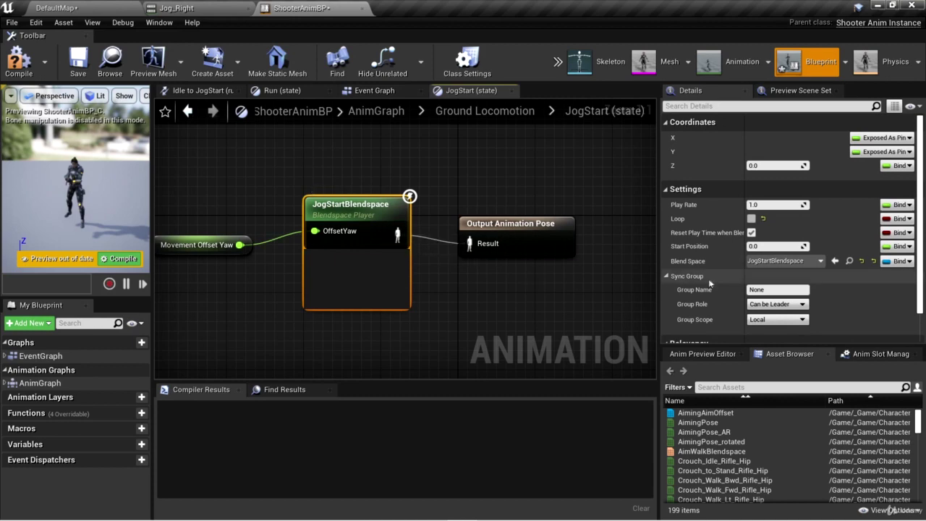
type("Running")
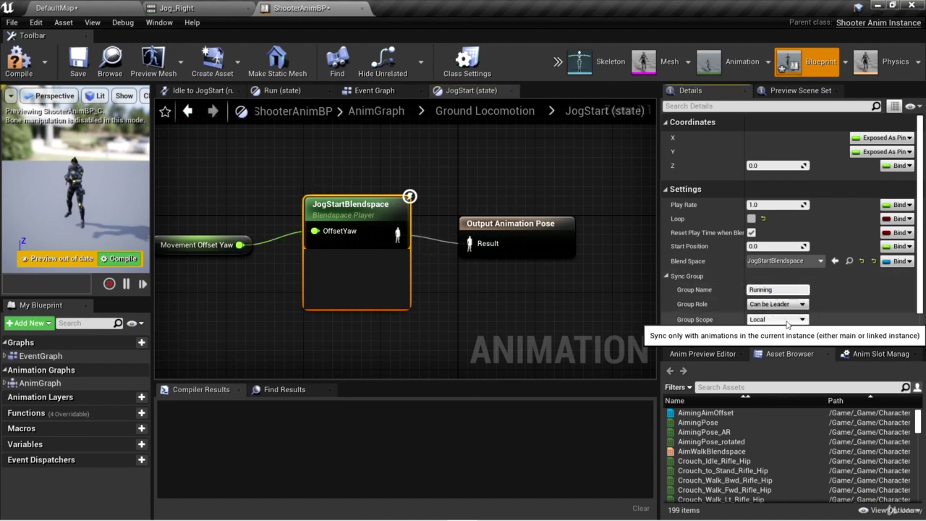
key("Return")
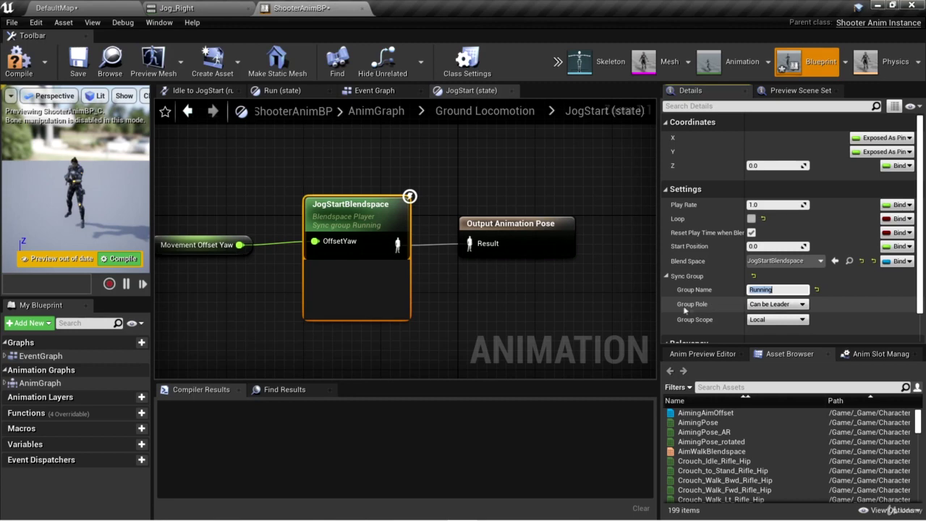
left_click(483, 111)
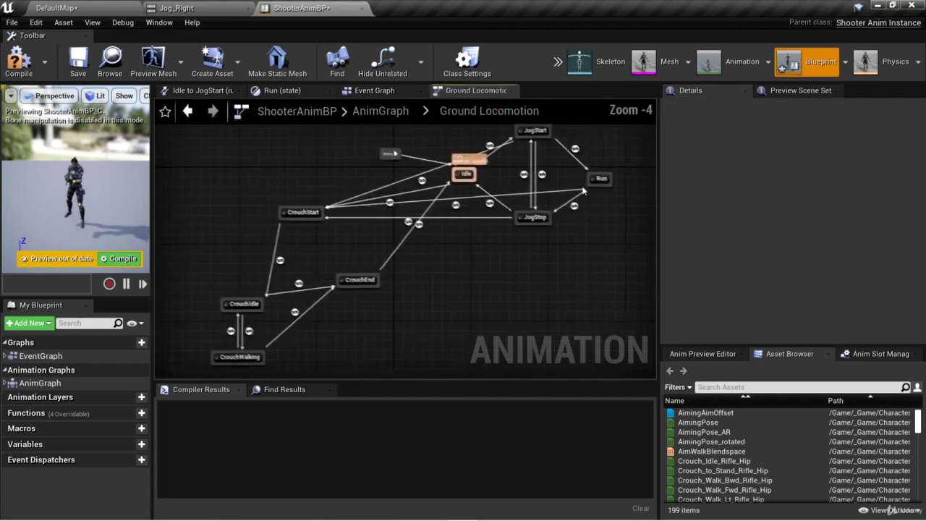
Open the Run state and select its RunningBlendspace node to check its sync group
double_click(584, 201)
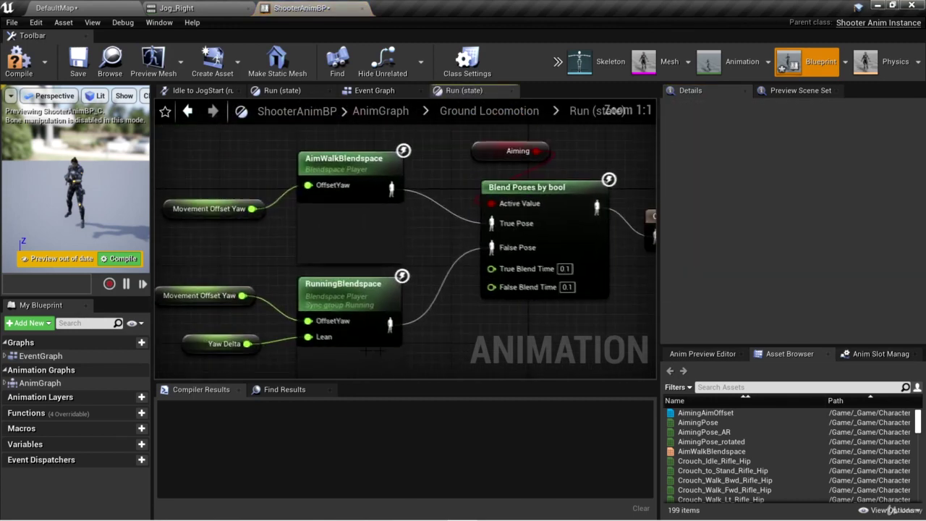
left_click(361, 304)
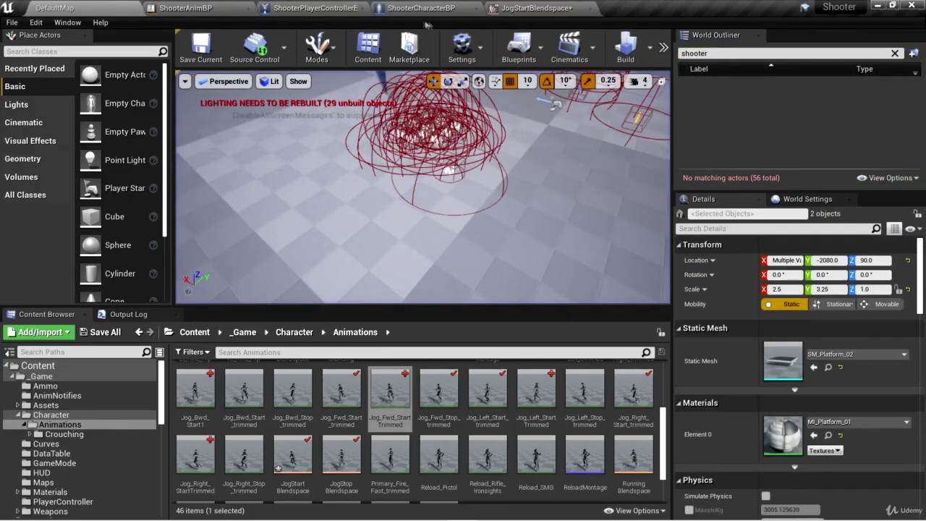
Open ShooterCharacterBP, select its CameraBoom component, and play the level, running the character around to examine the jog foot plants
left_click(427, 9)
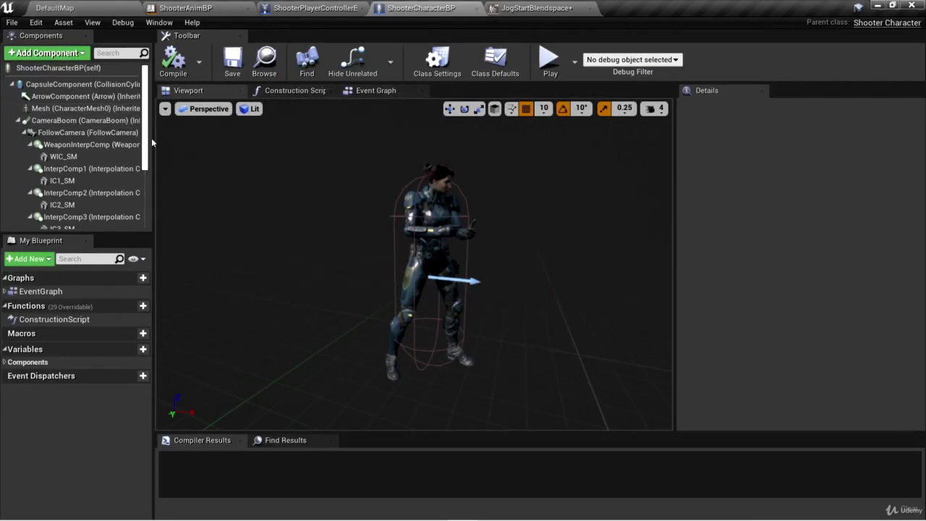
left_click(65, 120)
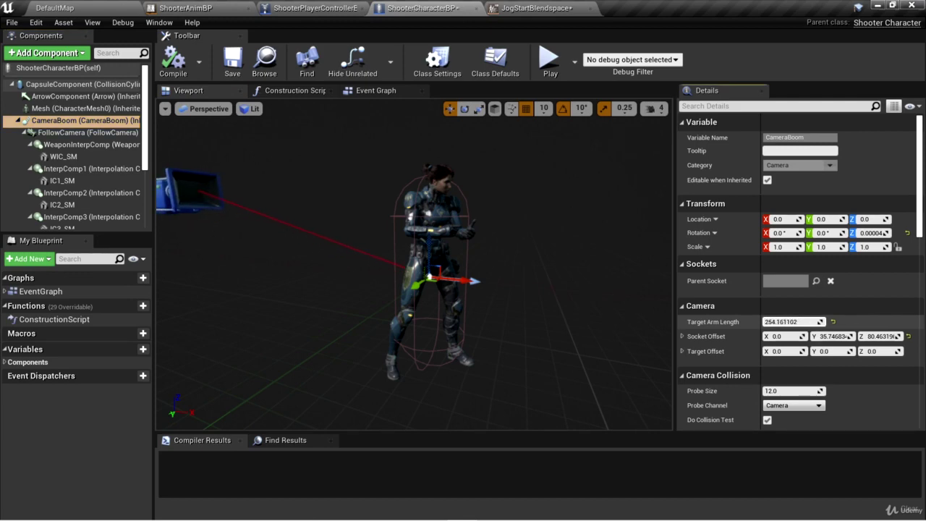
left_click(550, 58)
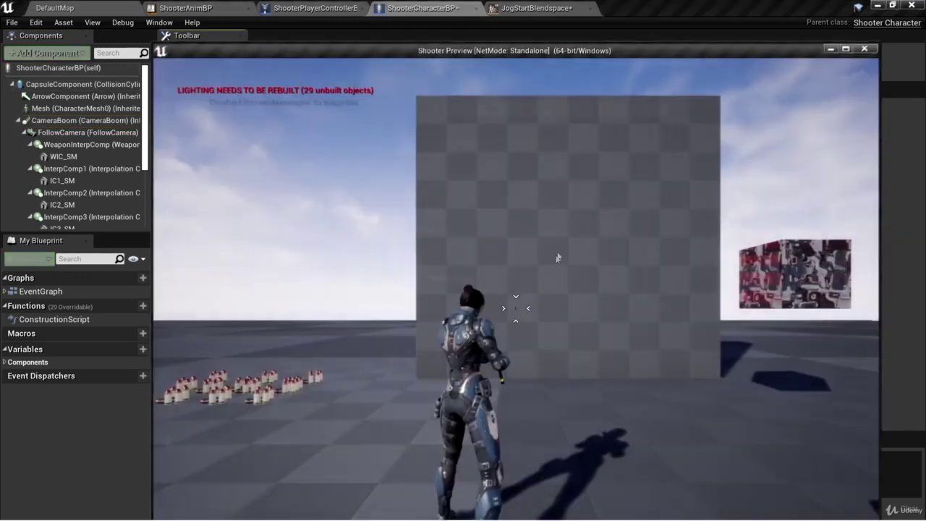
key("w")
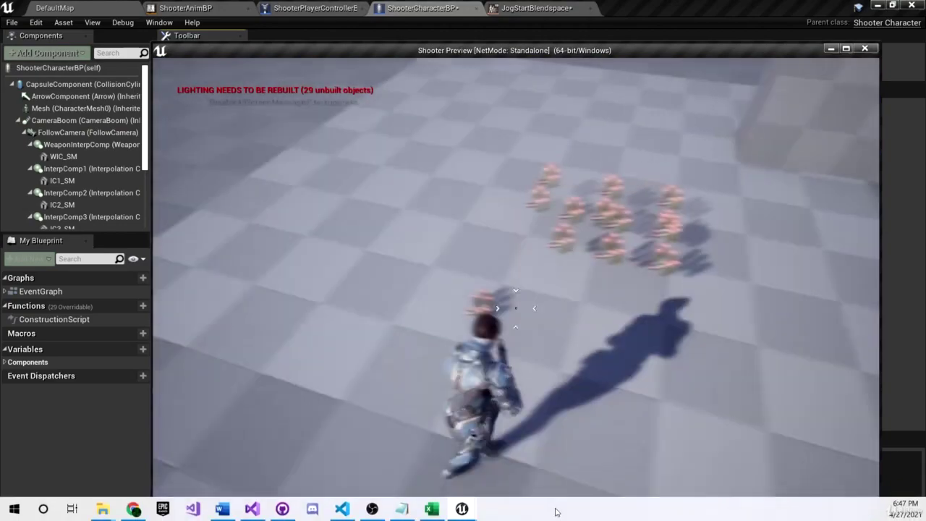
key("w")
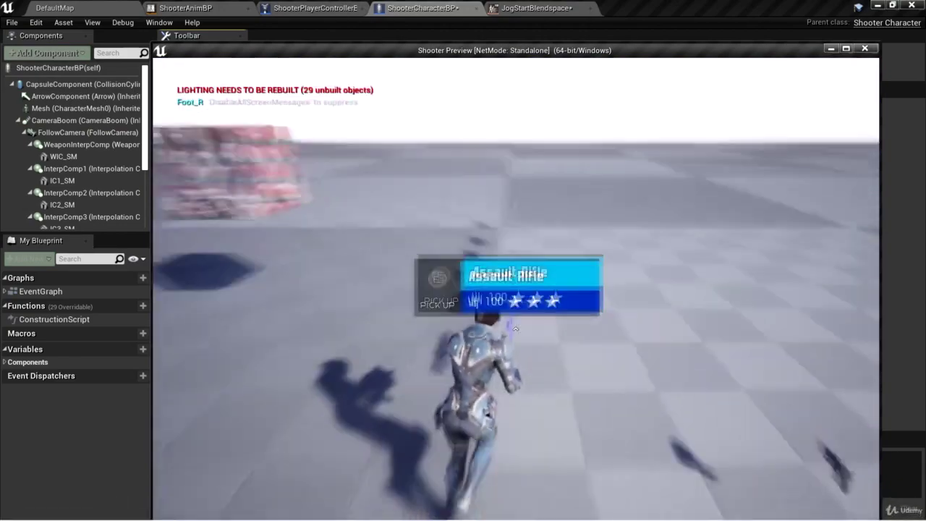
key("w")
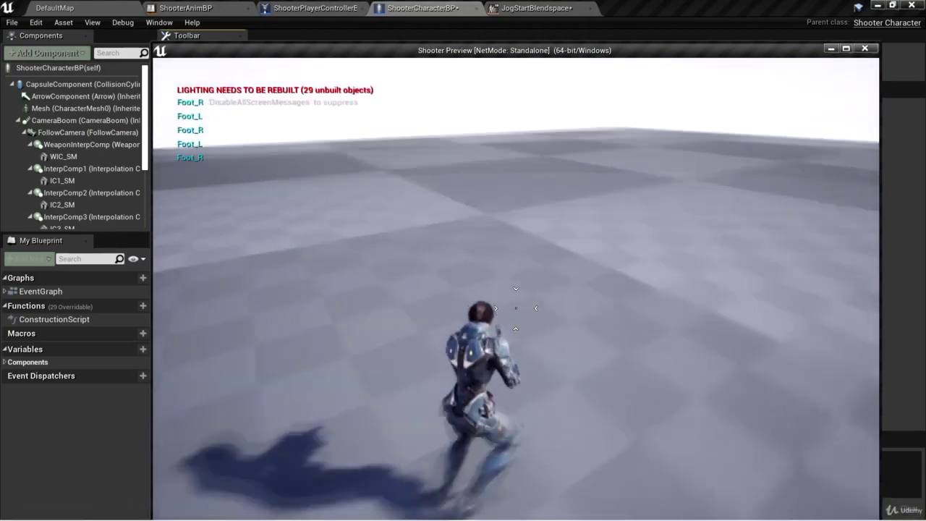
key("w")
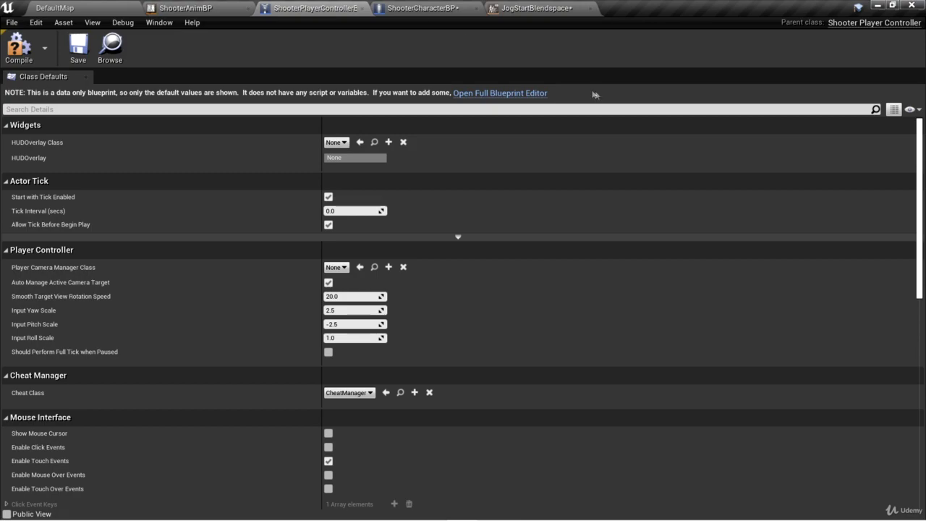
Return to the DefaultMap level and look across the floor area with the scattered pickups
left_click(100, 10)
right_click_drag(544, 290, 597, 271)
right_click_drag(596, 271, 602, 275)
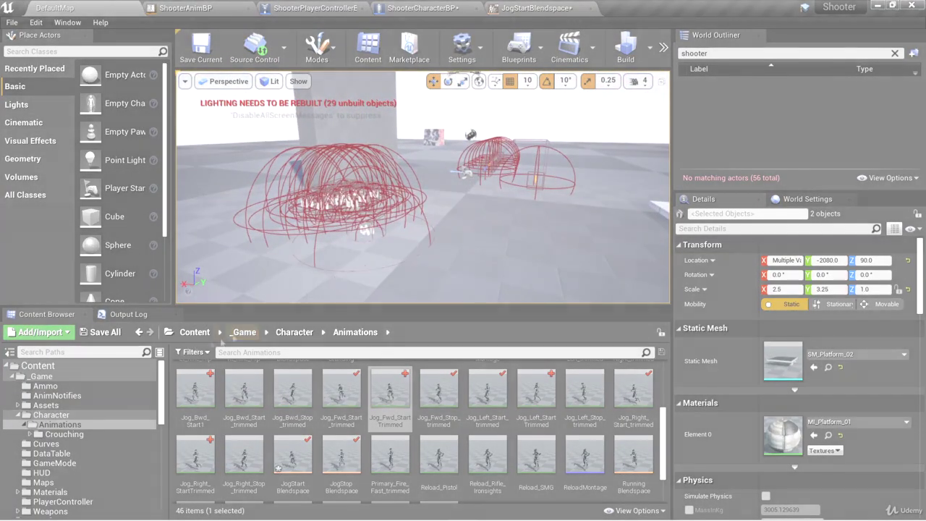